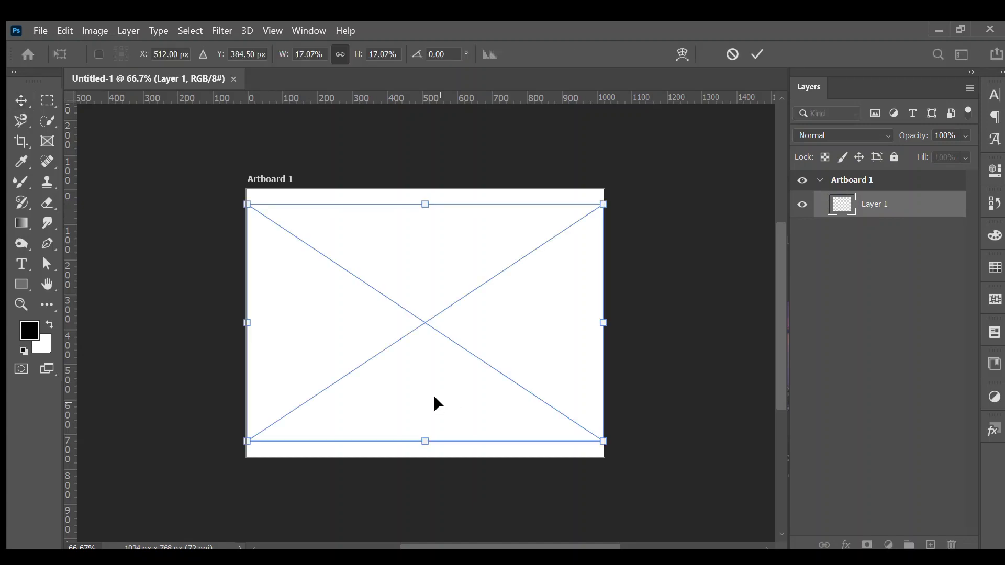
Step: Scale and reposition the night city photo to fill Artboard 1 top to bottom
left_click_drag(426, 205, 427, 190)
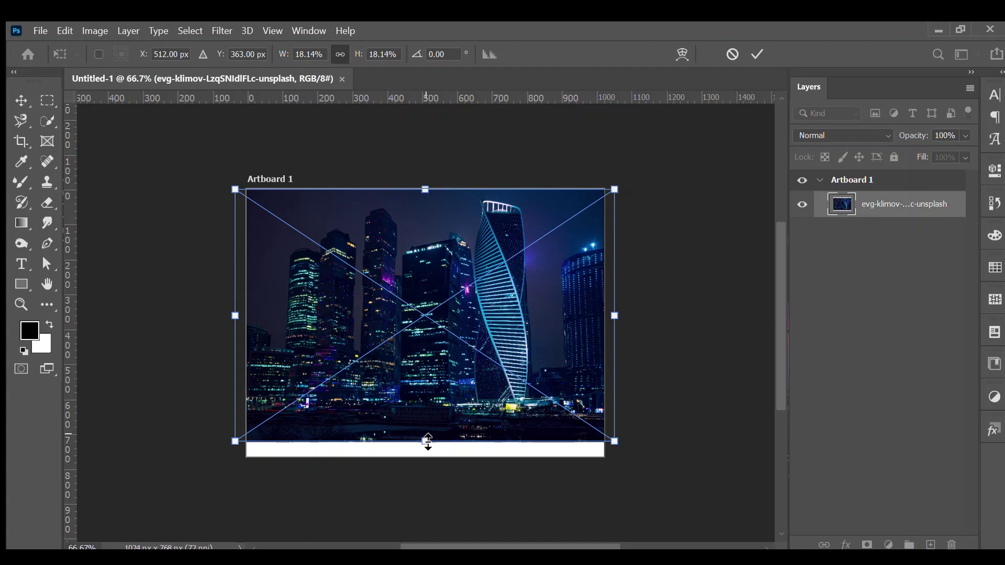
left_click_drag(428, 442, 426, 457)
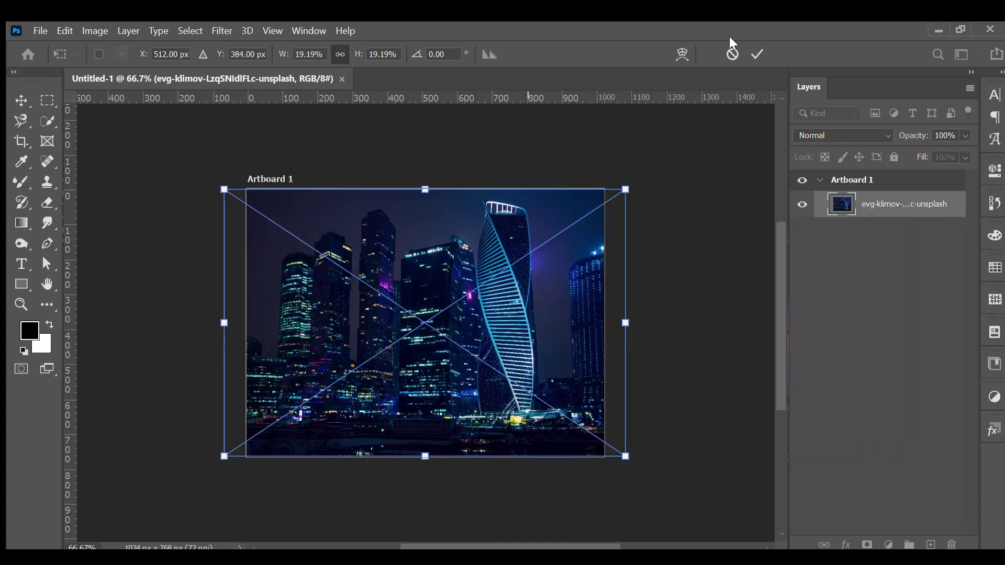
left_click(758, 53)
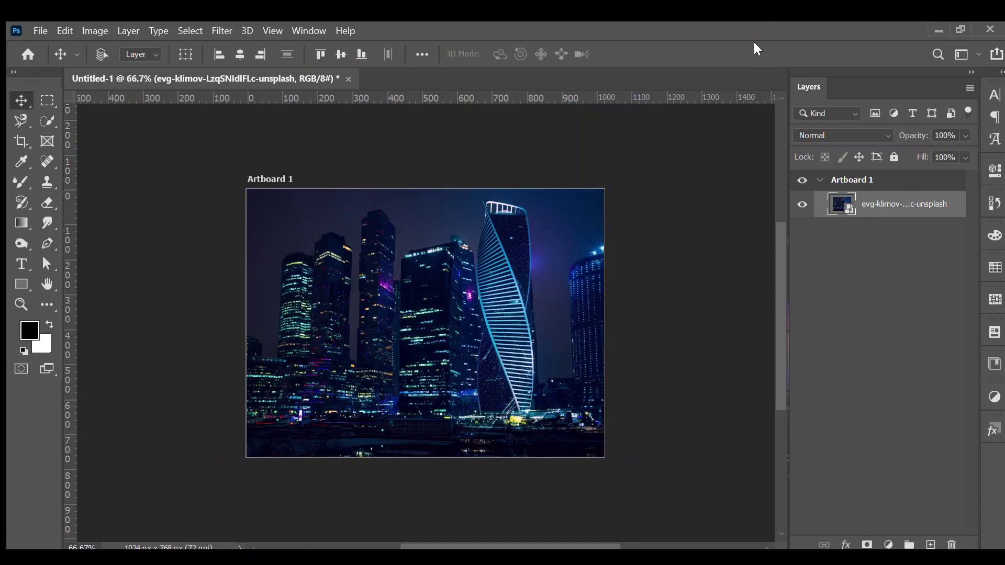
left_click_drag(426, 306, 426, 299)
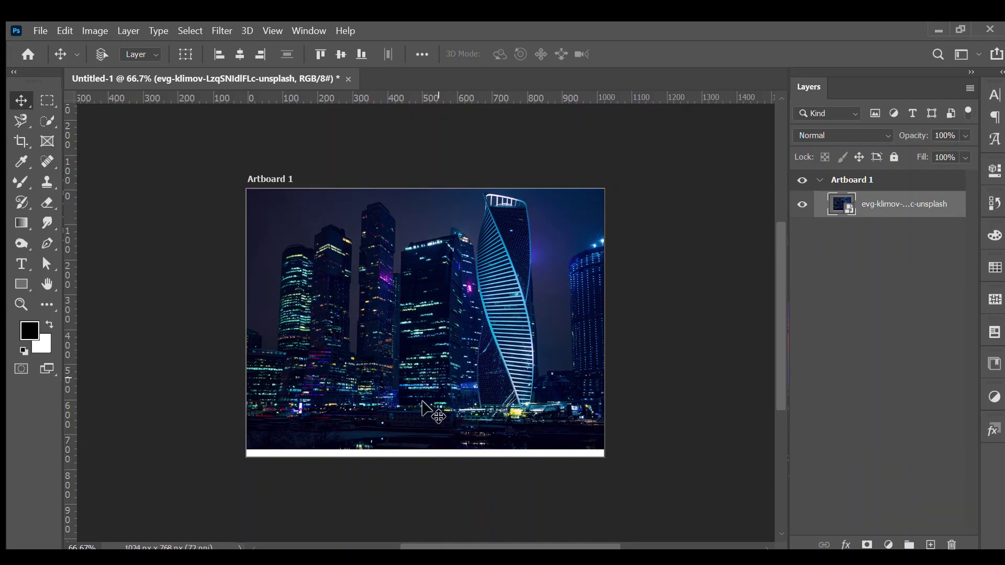
key("ctrl+t")
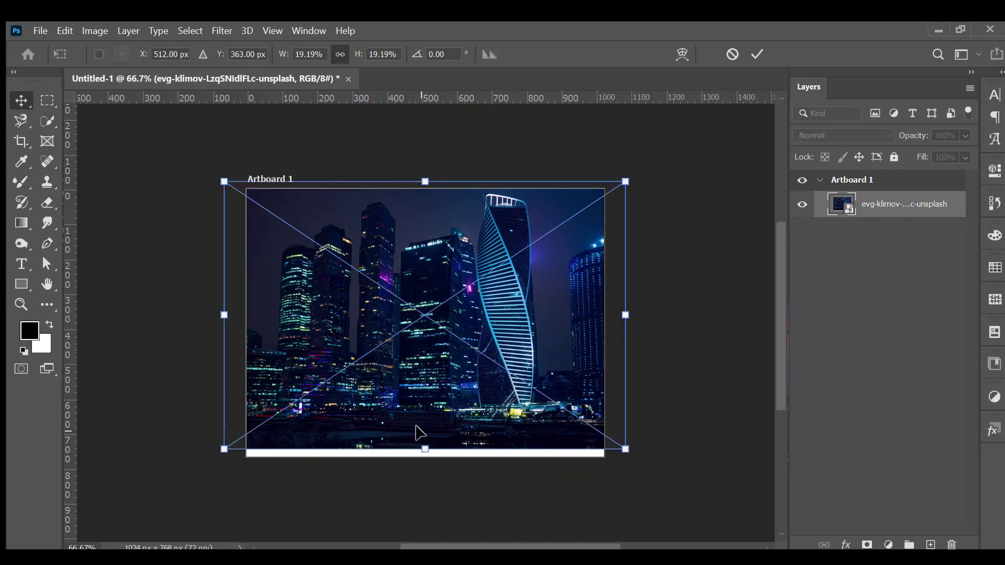
left_click_drag(425, 450, 431, 462)
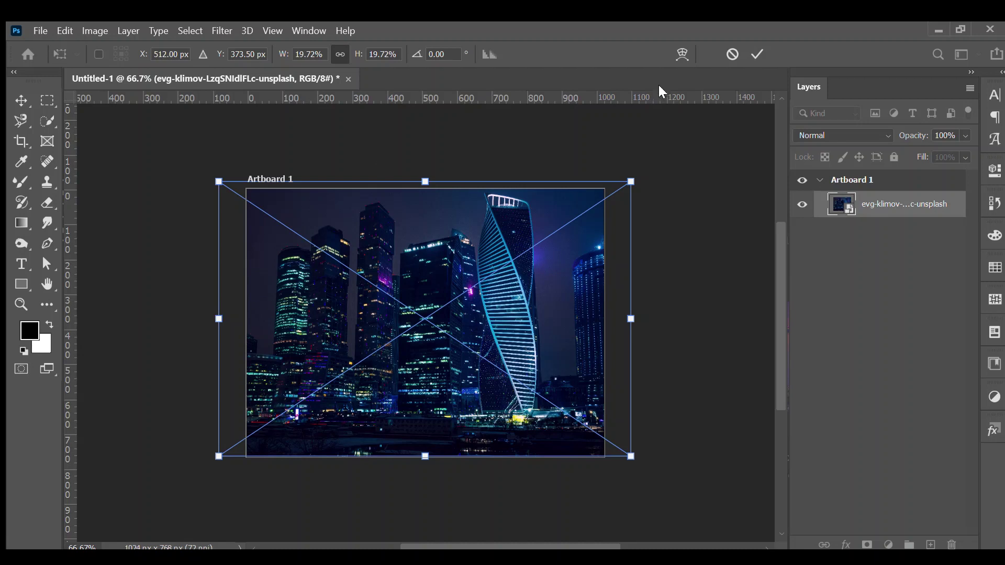
left_click(759, 54)
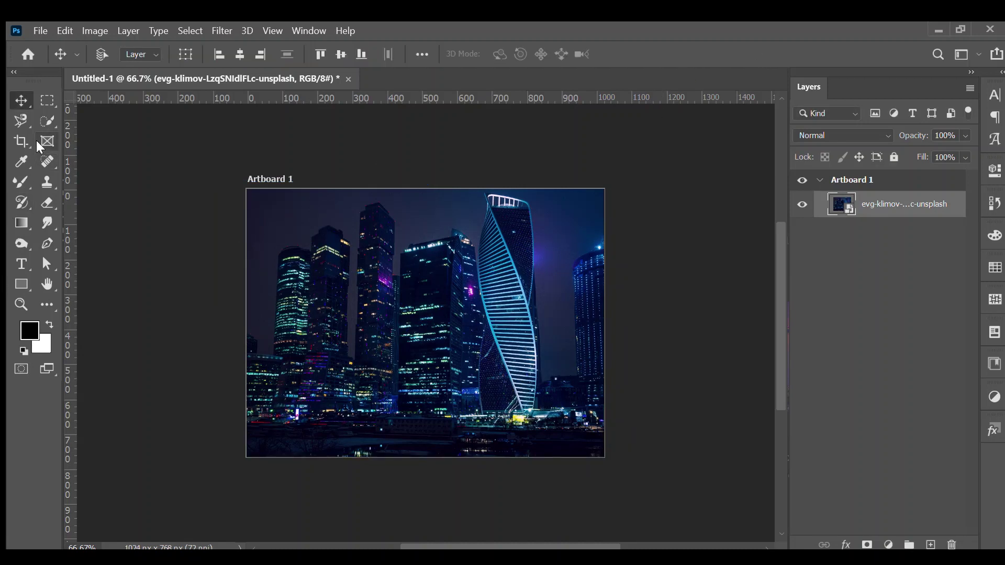
Step: Draw a 417×266 px white-filled rounded rectangle over the photo's lower-left corner
left_click(21, 283)
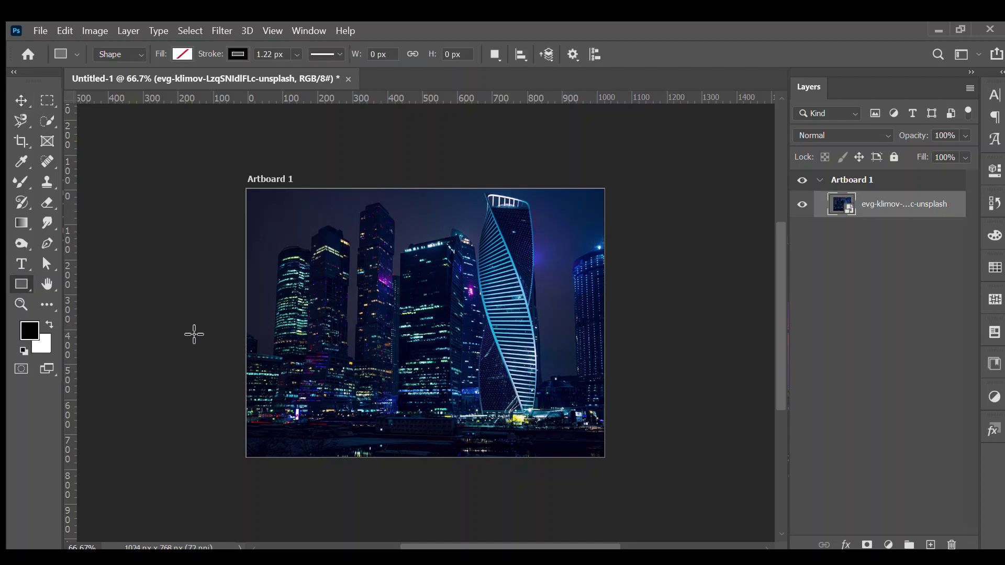
key("shift+u")
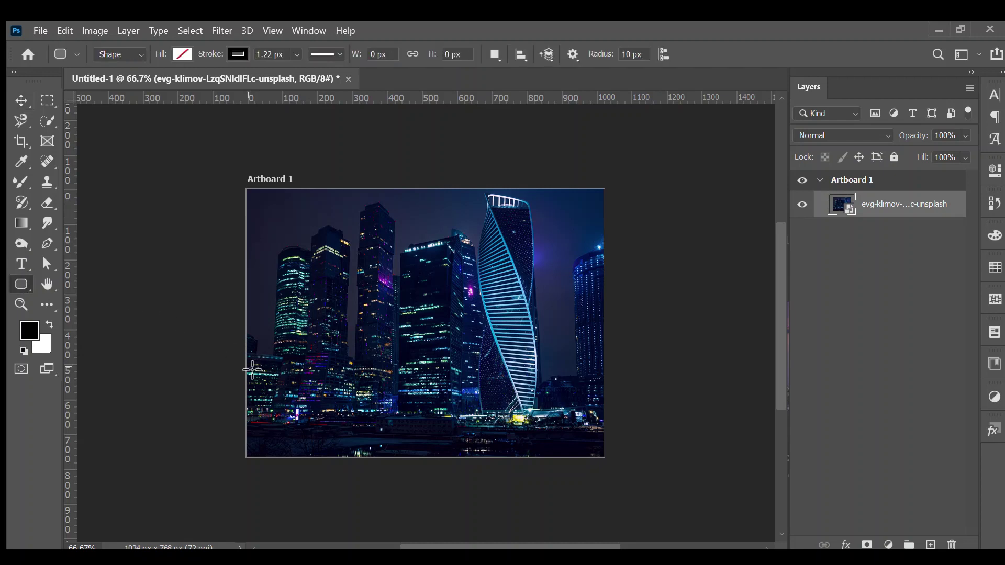
left_click_drag(252, 370, 396, 461)
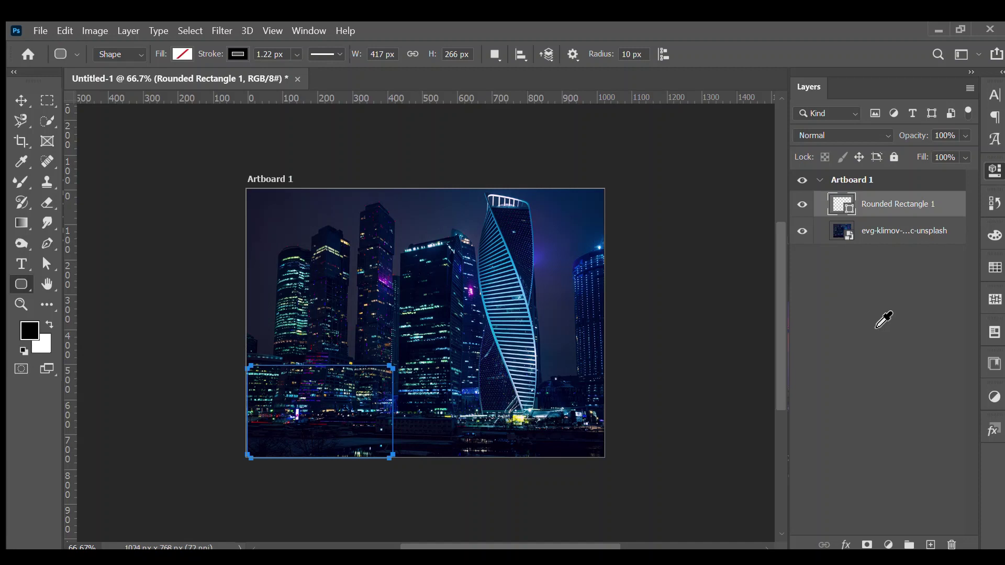
key("ctrl+BackSpace")
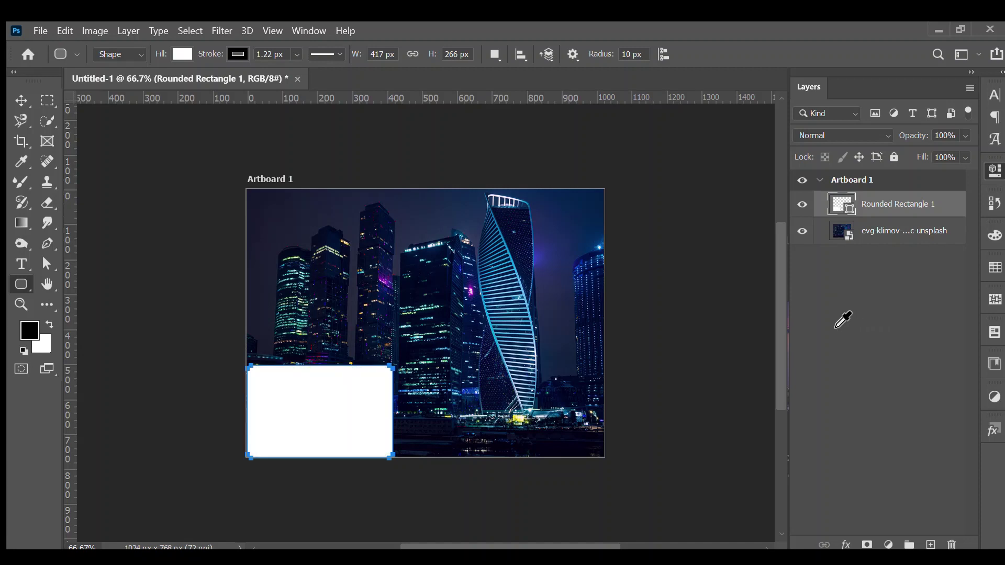
key("alt+BackSpace")
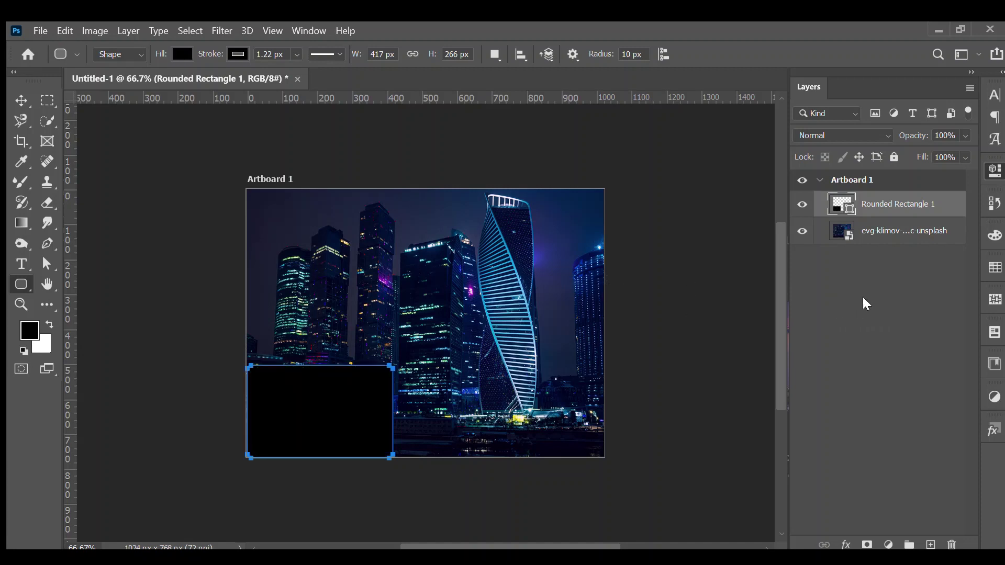
key("ctrl+BackSpace")
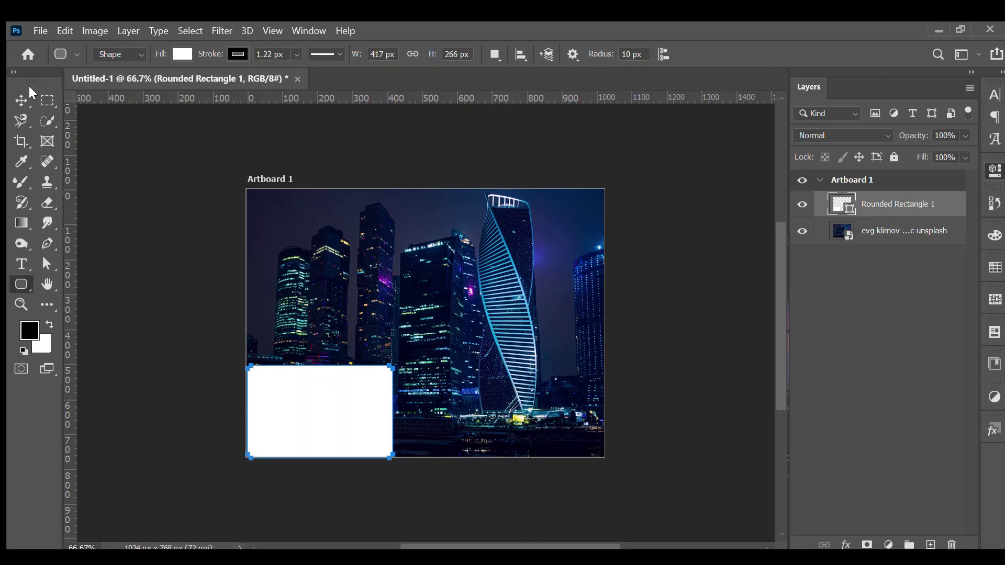
Step: Stretch the white rounded rectangle with Free Transform across the full artboard
left_click(21, 100)
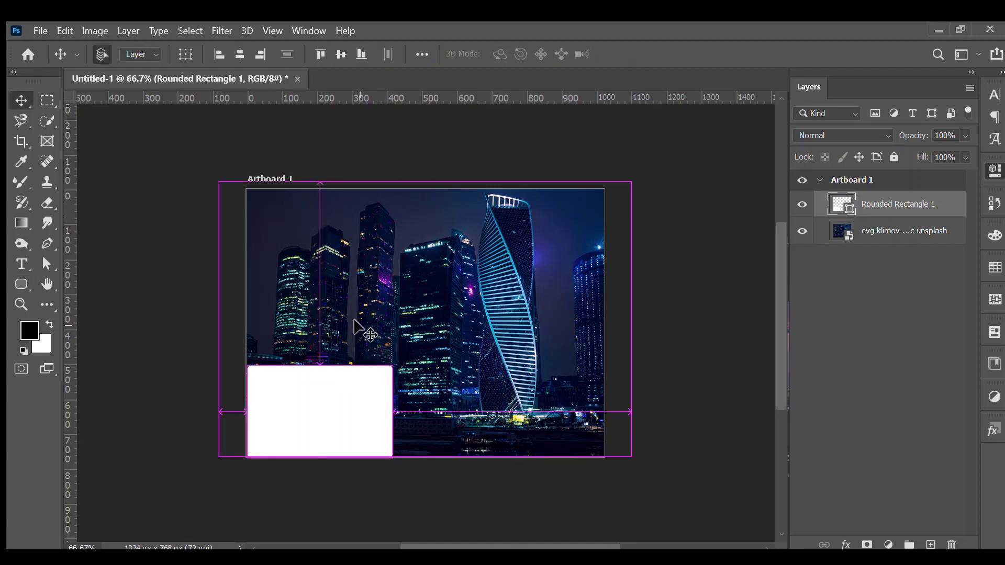
key("ctrl+t")
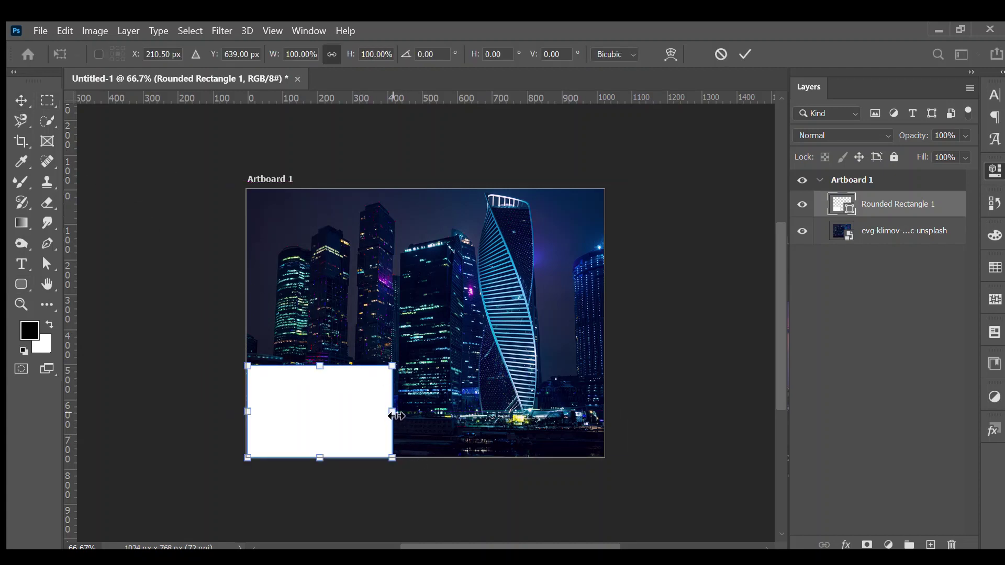
left_click_drag(393, 411, 603, 411)
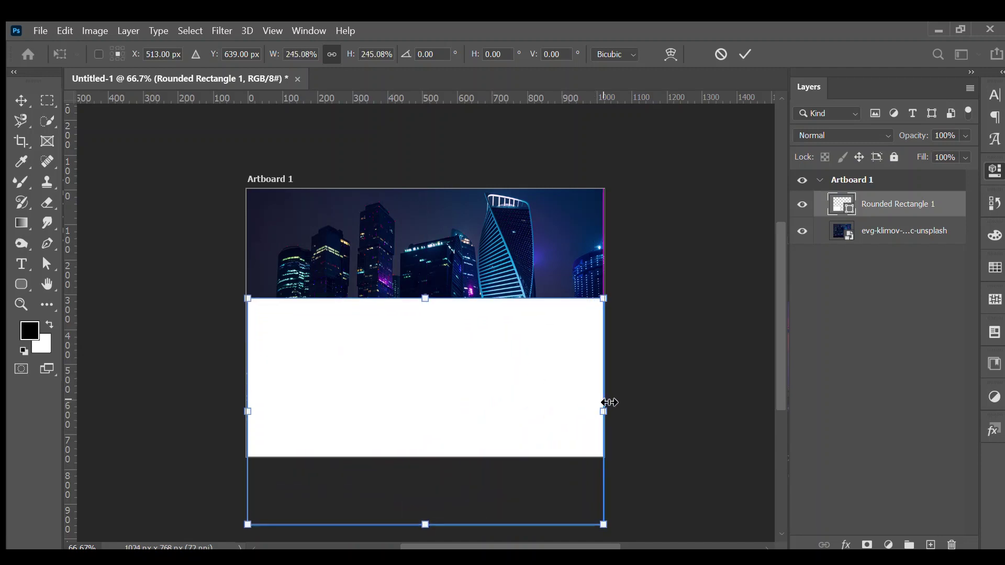
left_click_drag(545, 360, 550, 266)
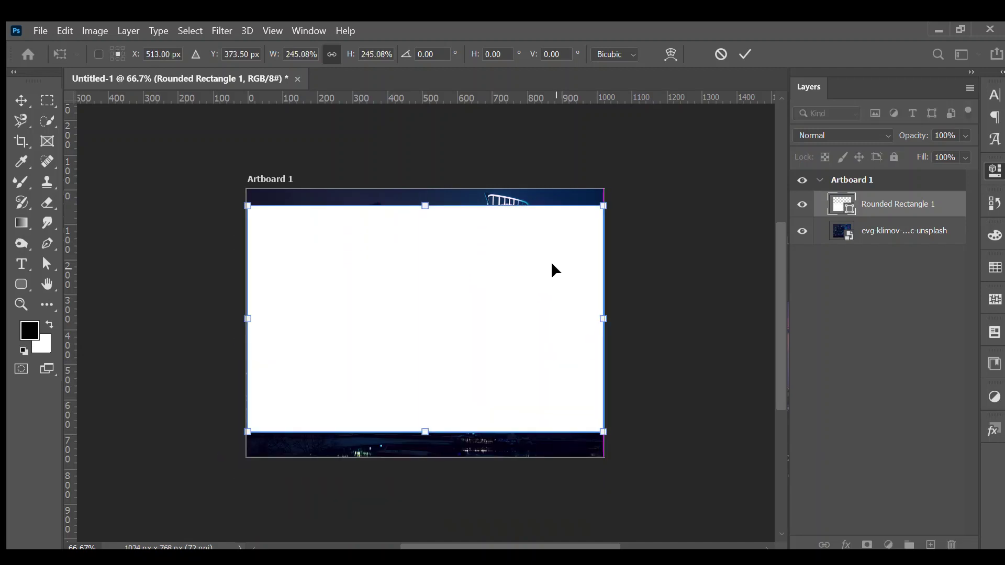
left_click_drag(433, 213, 426, 189)
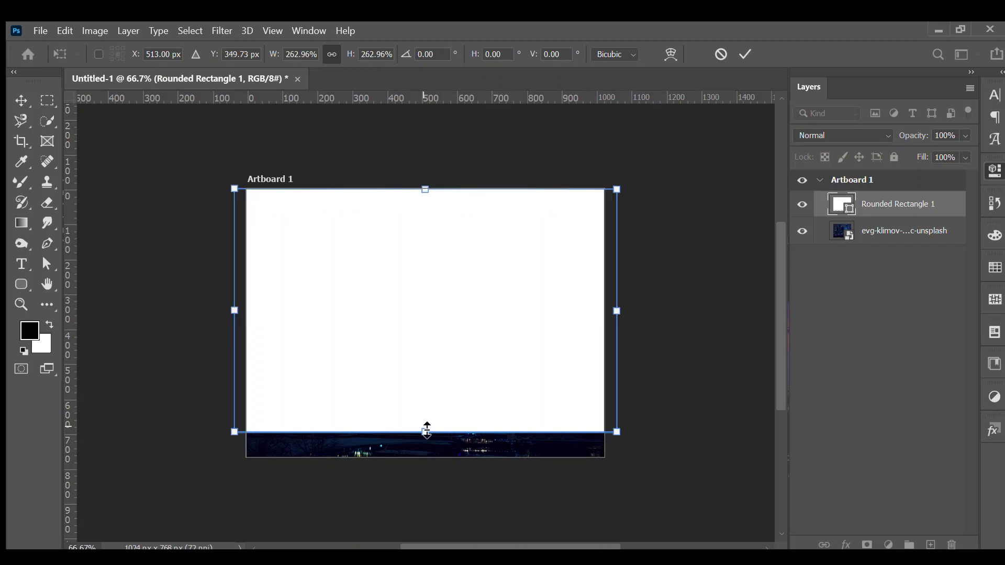
left_click_drag(425, 432, 428, 459)
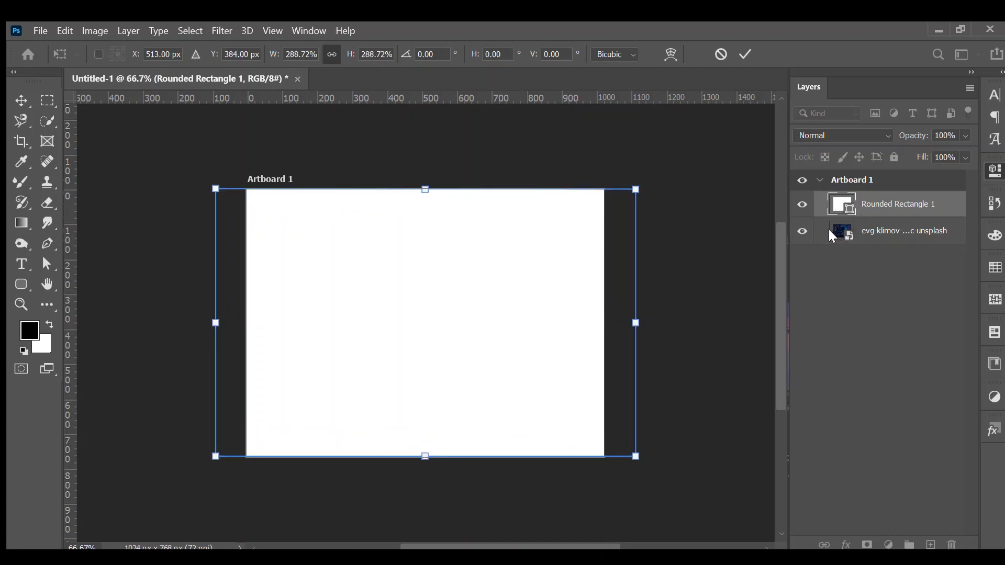
left_click(745, 54)
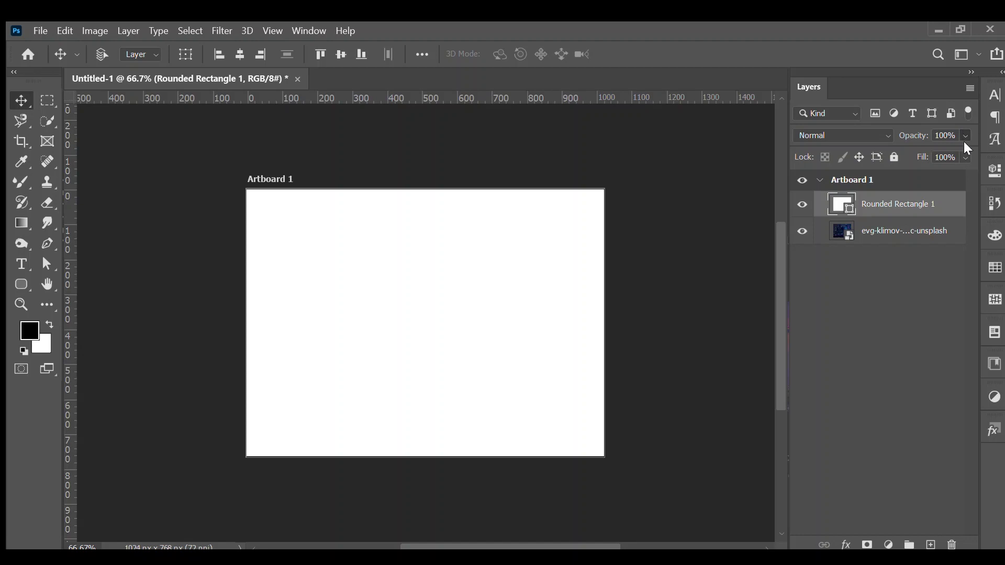
Step: Lower the white rectangle layer's opacity to 13% and make white the foreground colour
left_click_drag(933, 153, 899, 149)
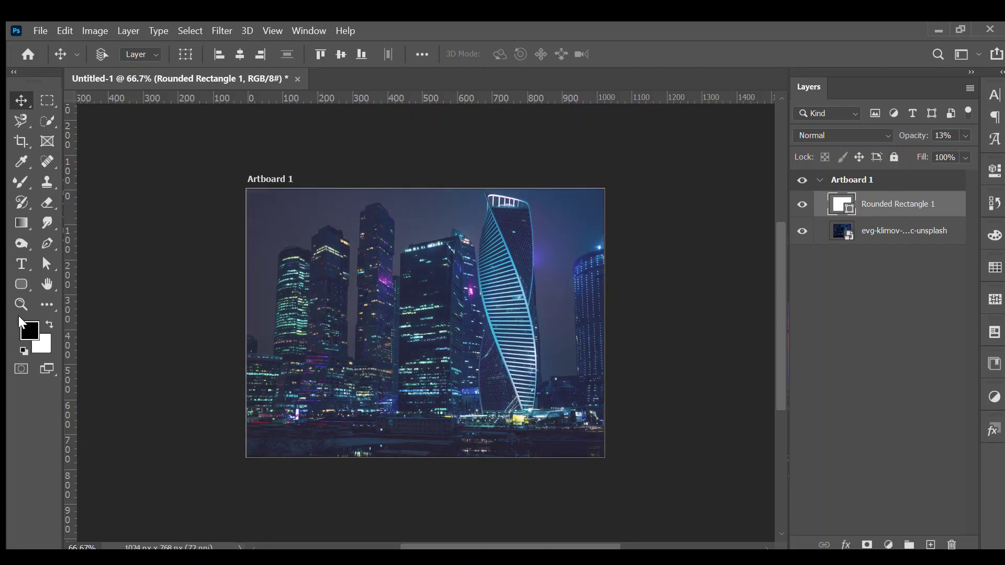
left_click(45, 318)
Step: Draw a four-corner slanted white banner shape and move it to the artboard's bottom-left edge
key("p")
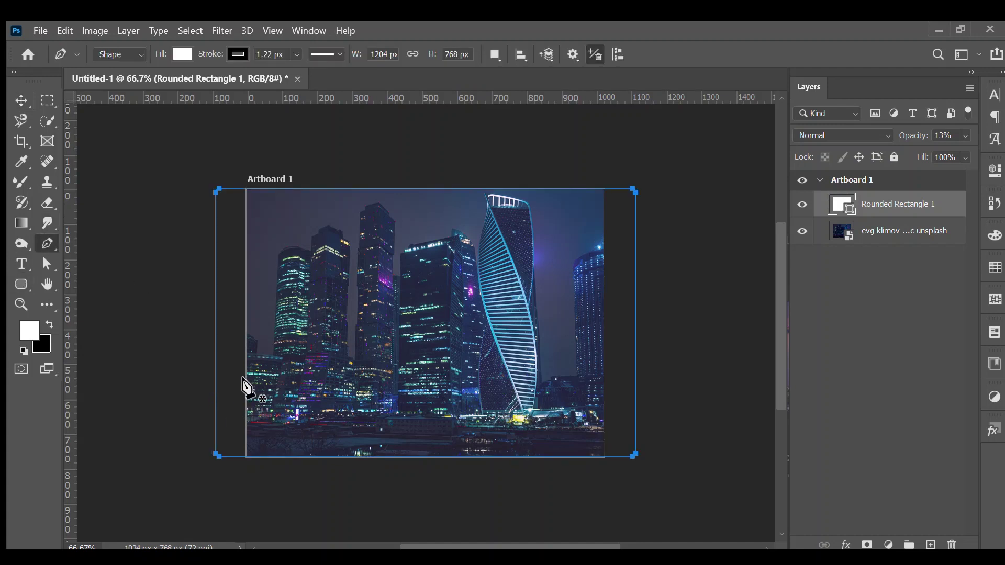
left_click(246, 383)
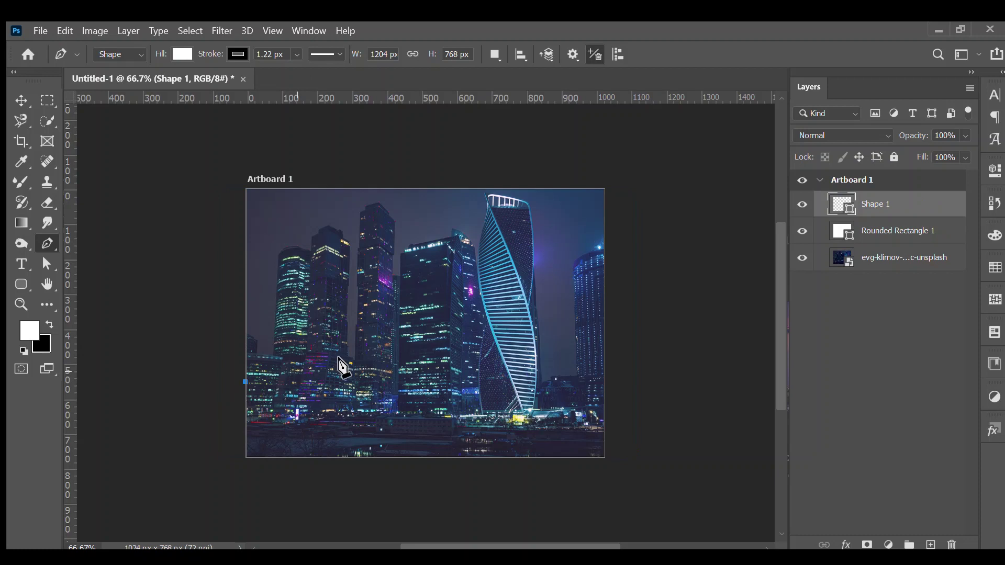
left_click(411, 382)
left_click(398, 414)
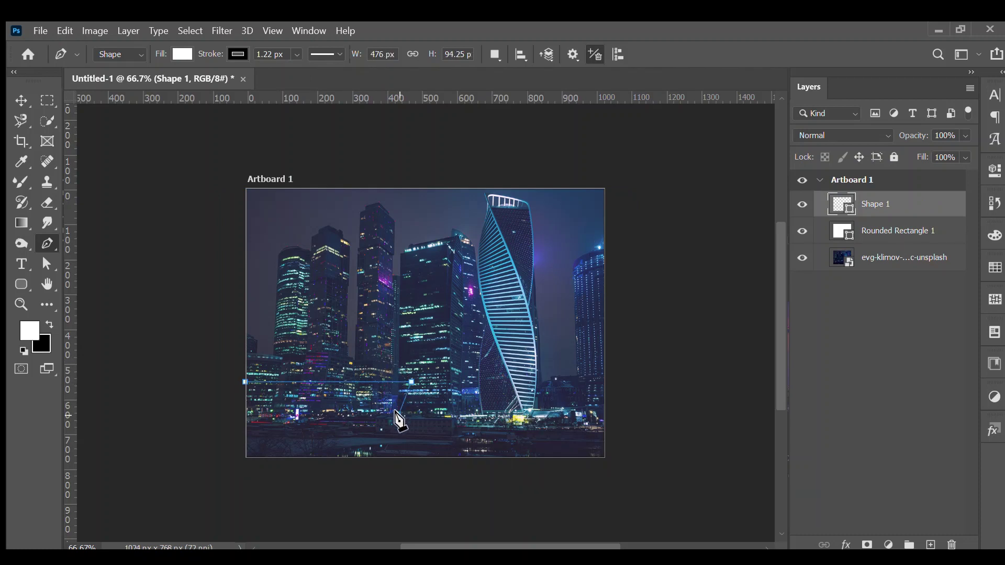
left_click(245, 411)
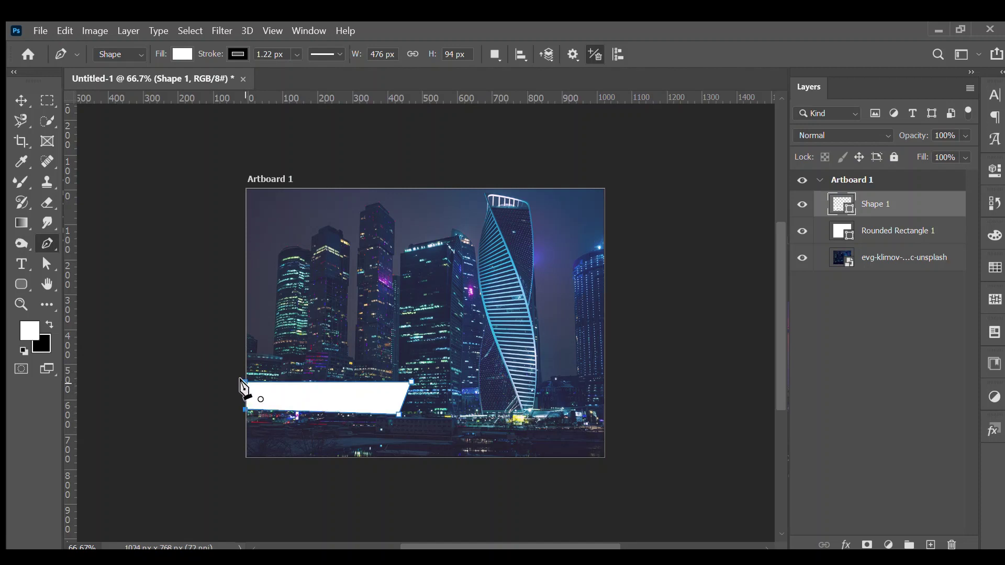
left_click(245, 383)
key("v")
left_click_drag(281, 387, 286, 438)
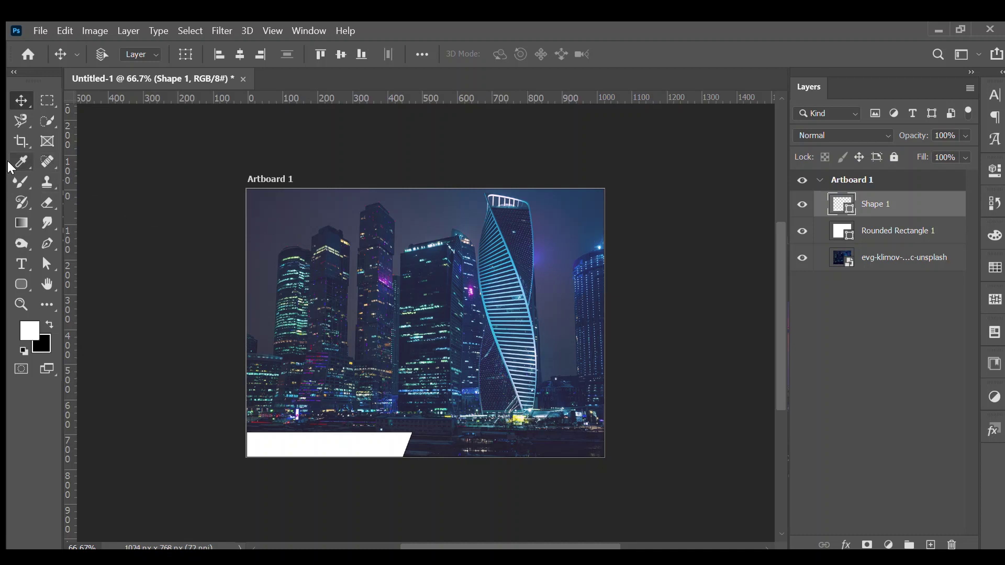
Step: Create a 'POST DESIGN' text layer on the city photo above Shape 1
left_click(17, 262)
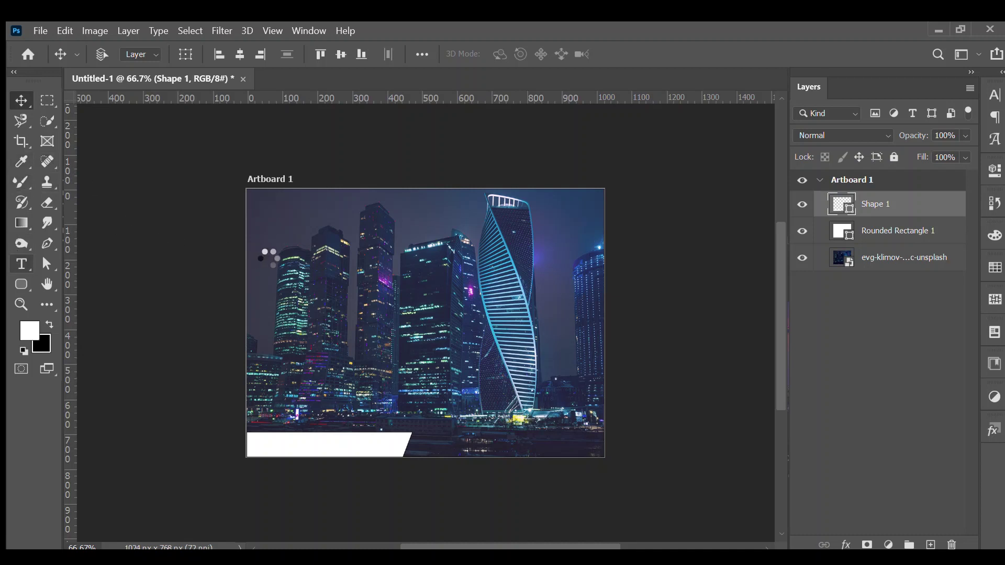
left_click(310, 251)
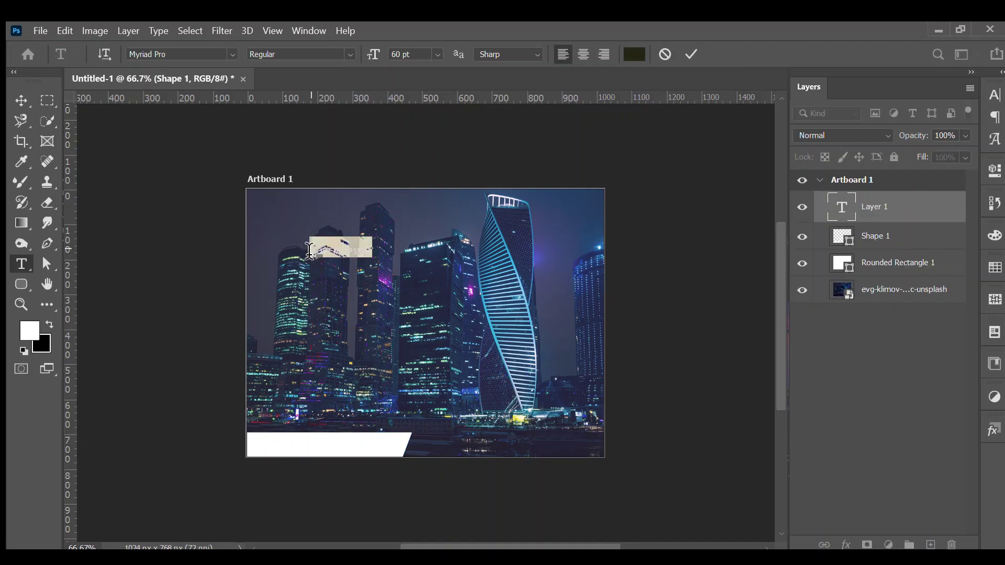
key("BackSpace")
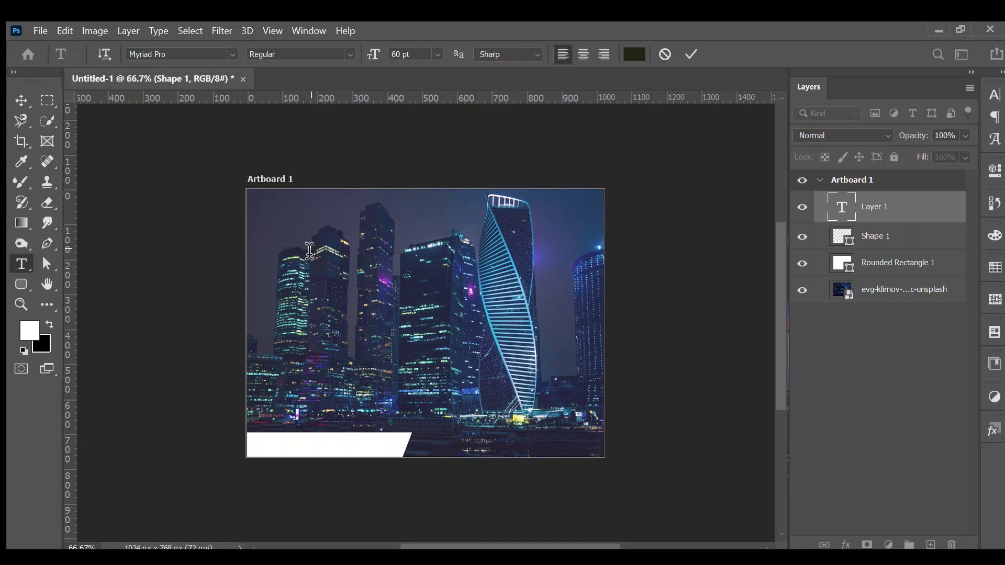
type("The")
type("ORE")
type("ST DESIGN")
left_click(692, 52)
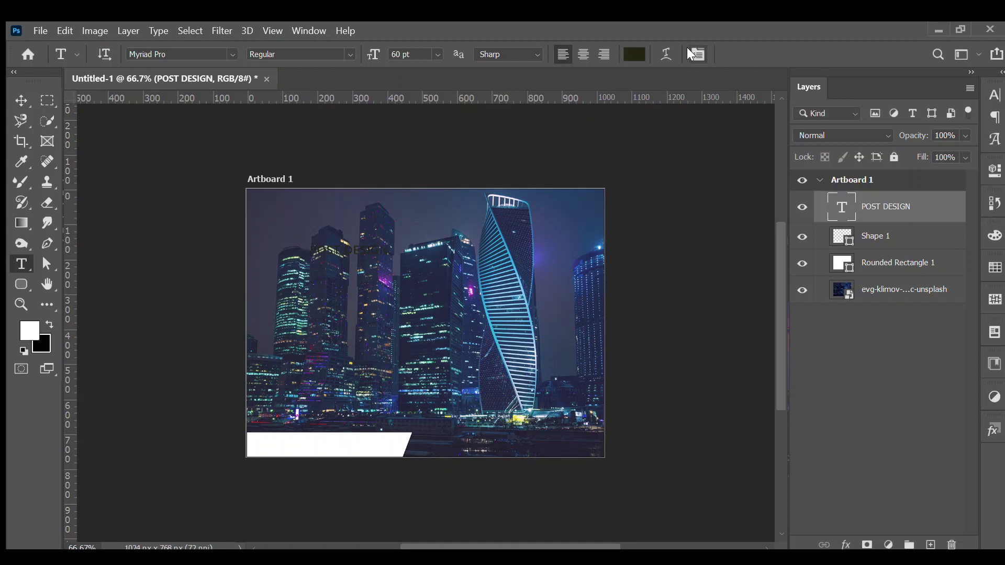
Step: Give the POST DESIGN layer Inner Shadow plus Color, Gradient and Pattern Overlay styles
double_click(911, 206)
left_click(946, 214)
key("h")
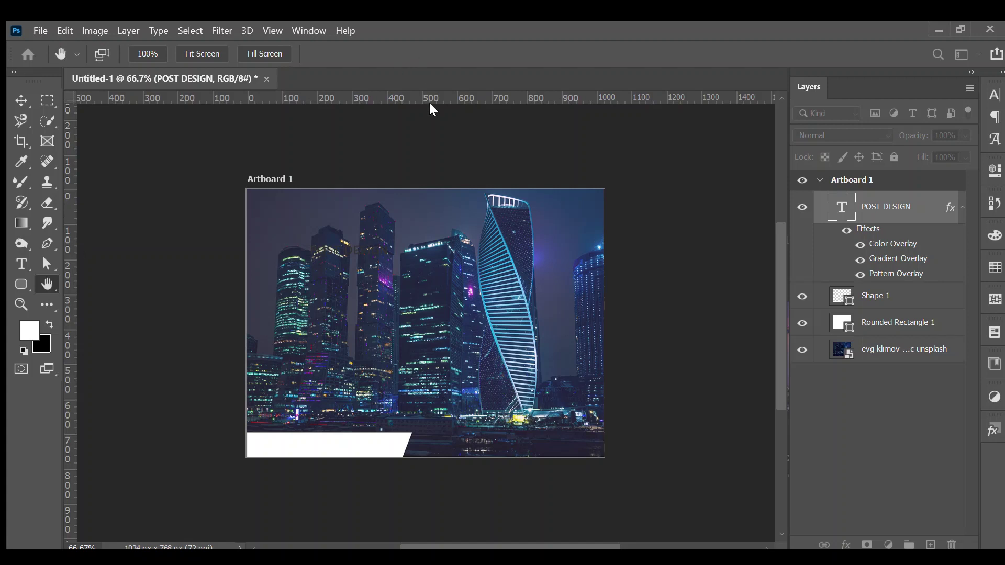
key("i")
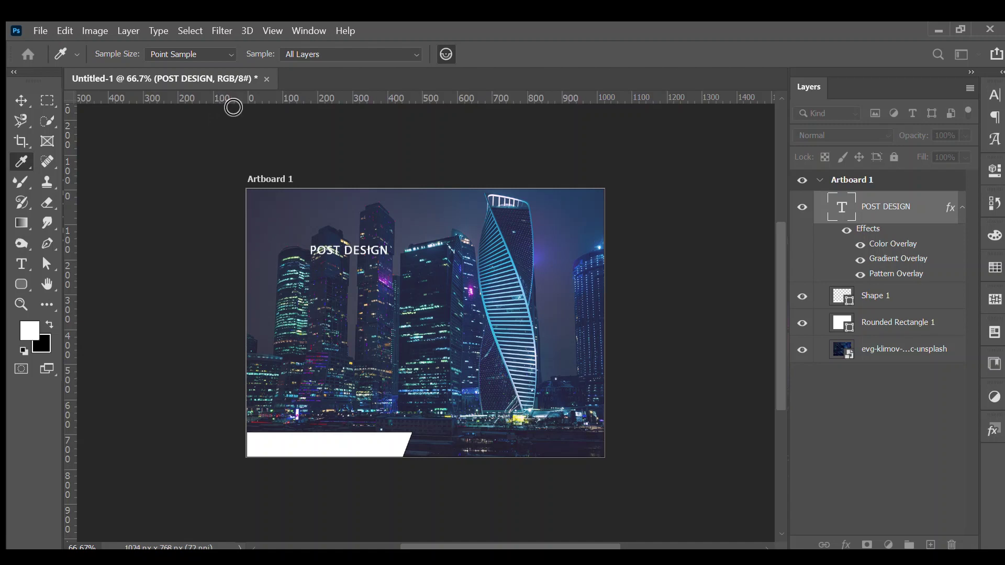
key("h")
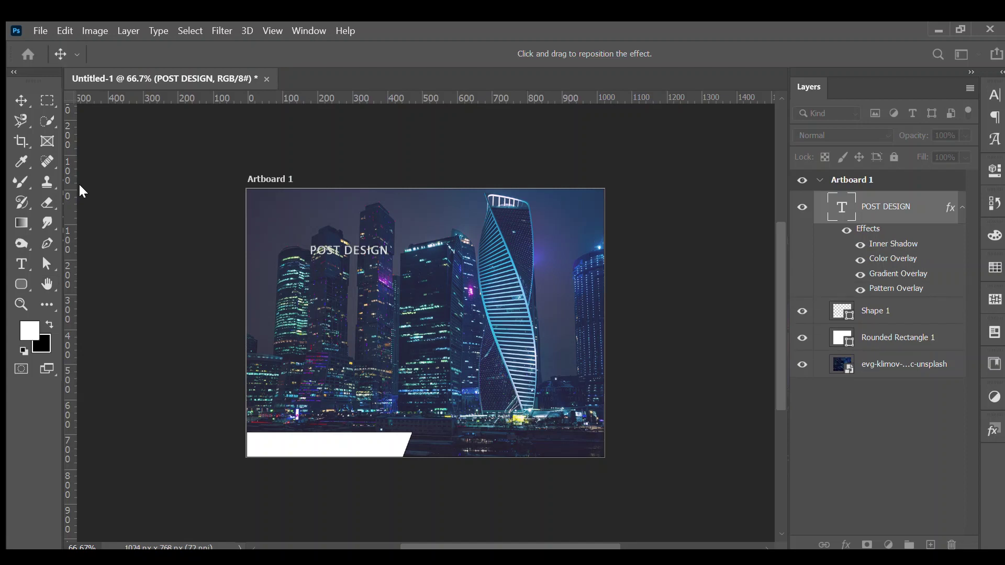
key("i")
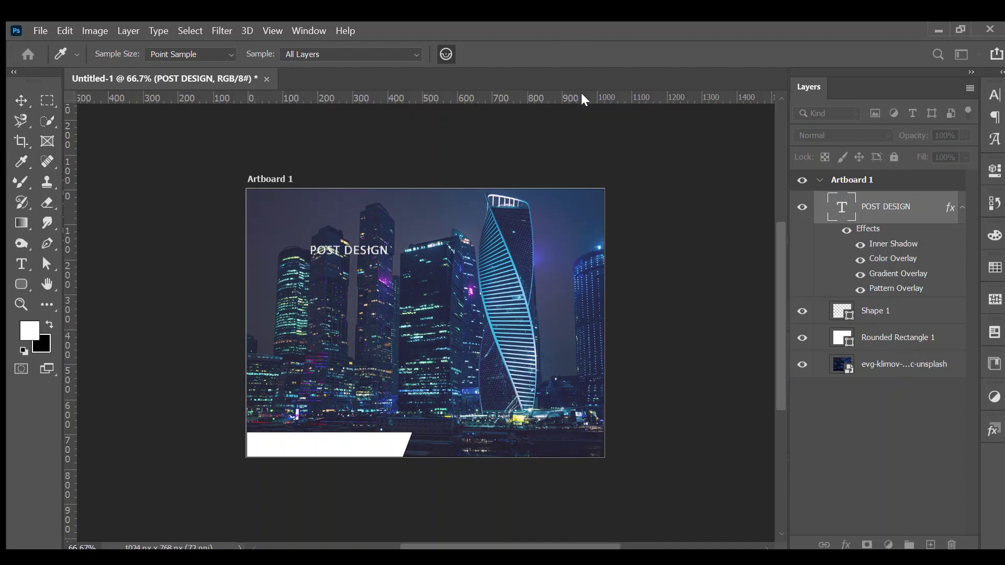
key("Return")
key("t")
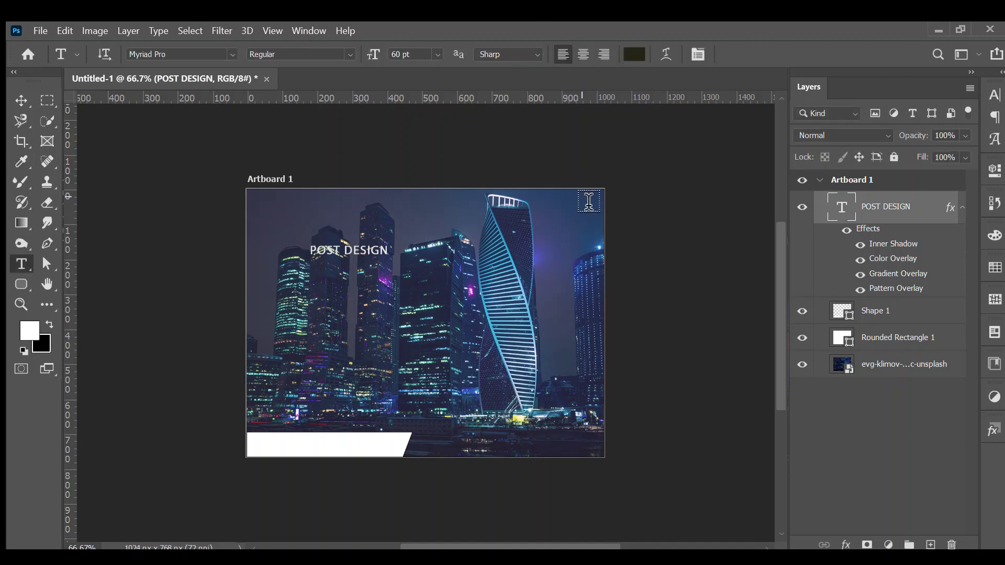
Step: Enlarge the POST DESIGN title in Mogata Normal Oblique and move it lower-left over the buildings
left_click(20, 90)
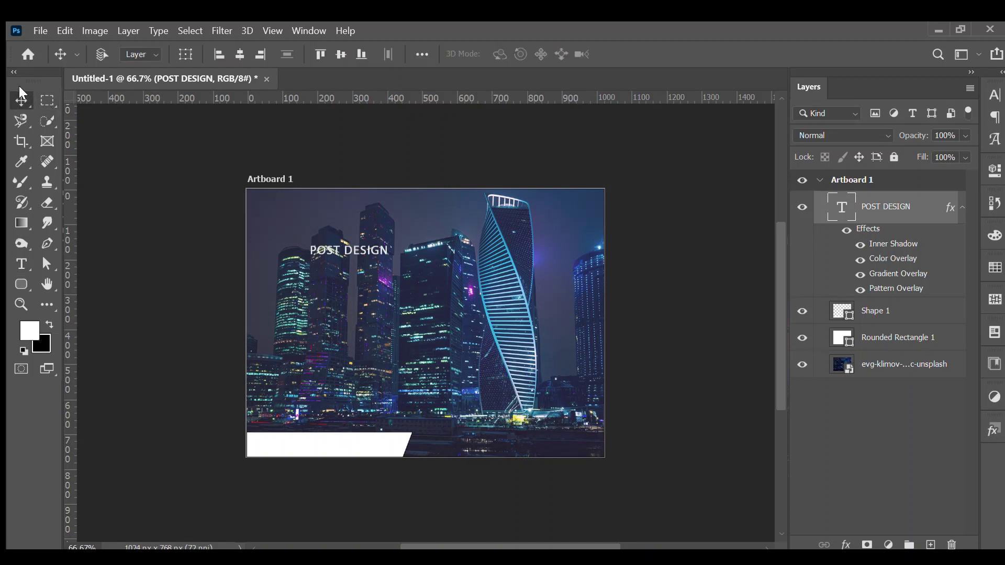
key("ctrl+t")
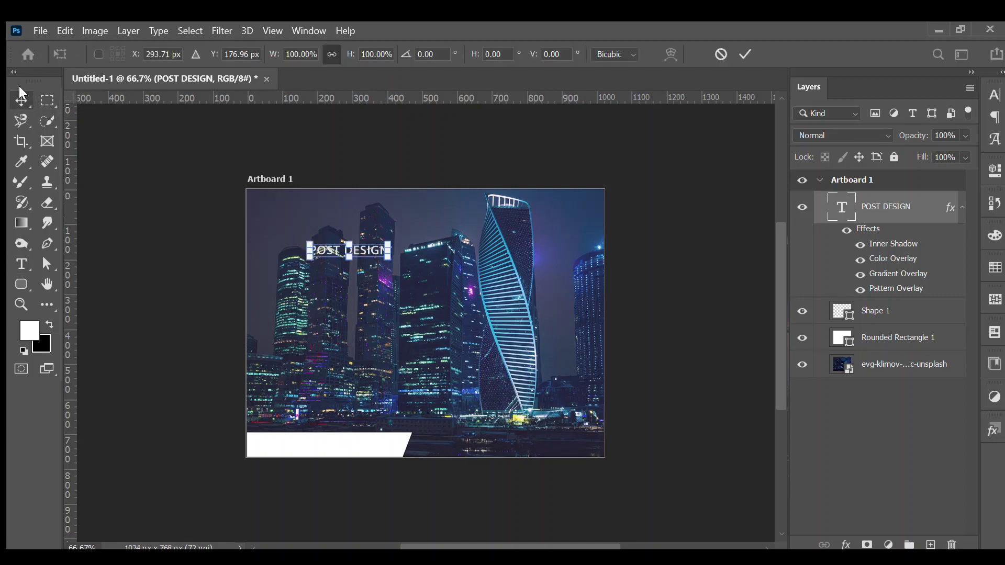
left_click_drag(394, 246, 467, 213)
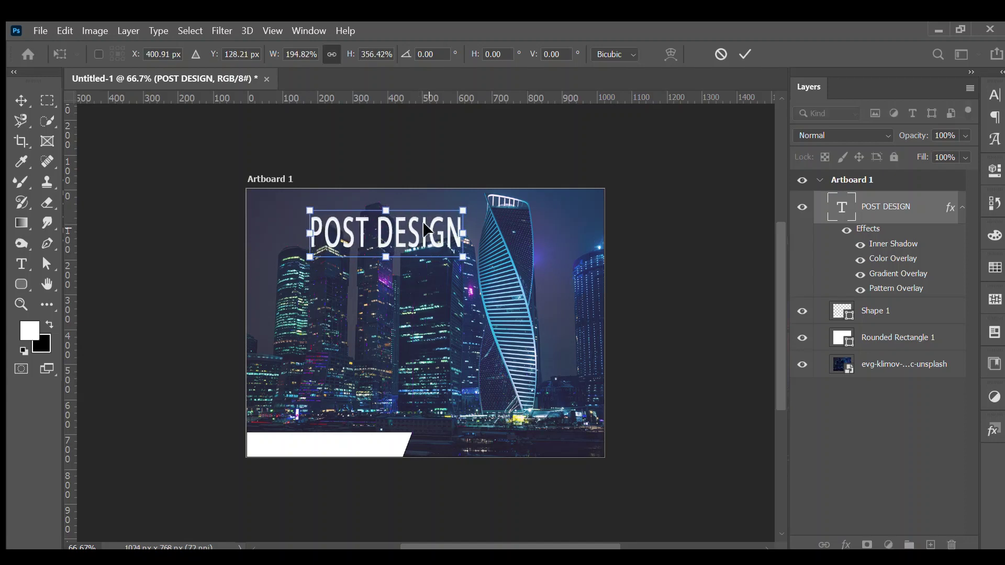
mouse_move(406, 242)
left_mouse_down()
mouse_move(349, 255)
mouse_move(371, 290)
left_mouse_up()
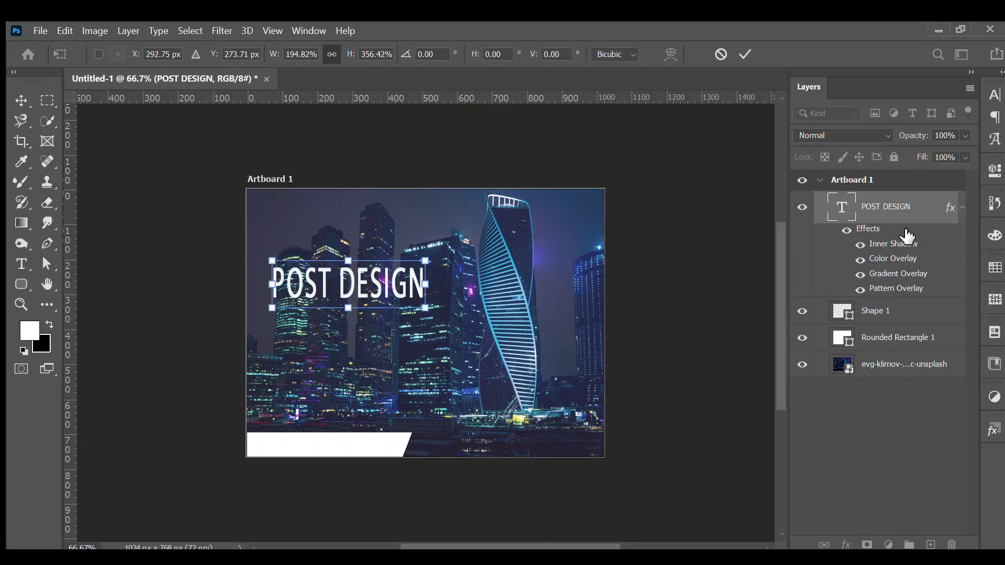
left_click(735, 47)
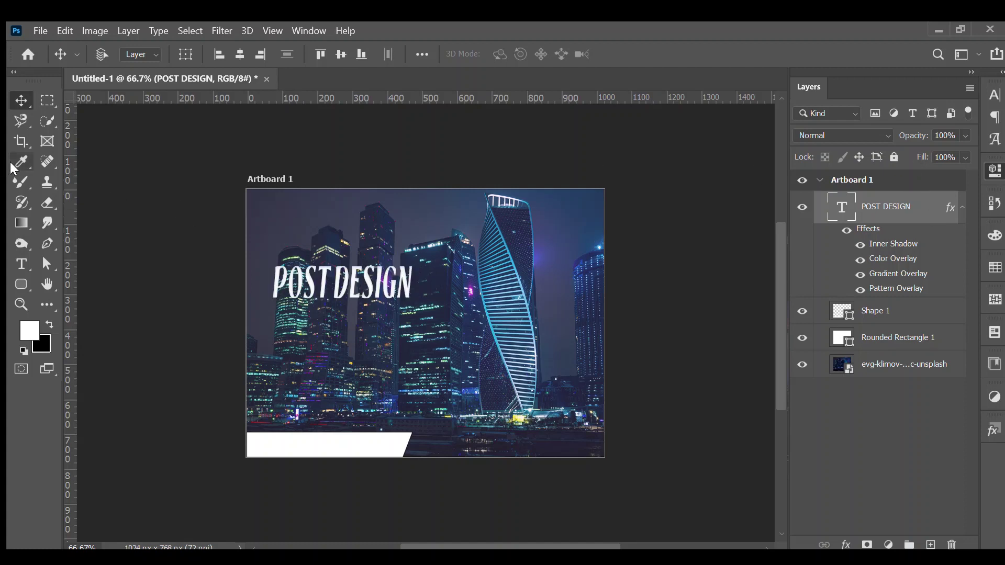
left_click(22, 264)
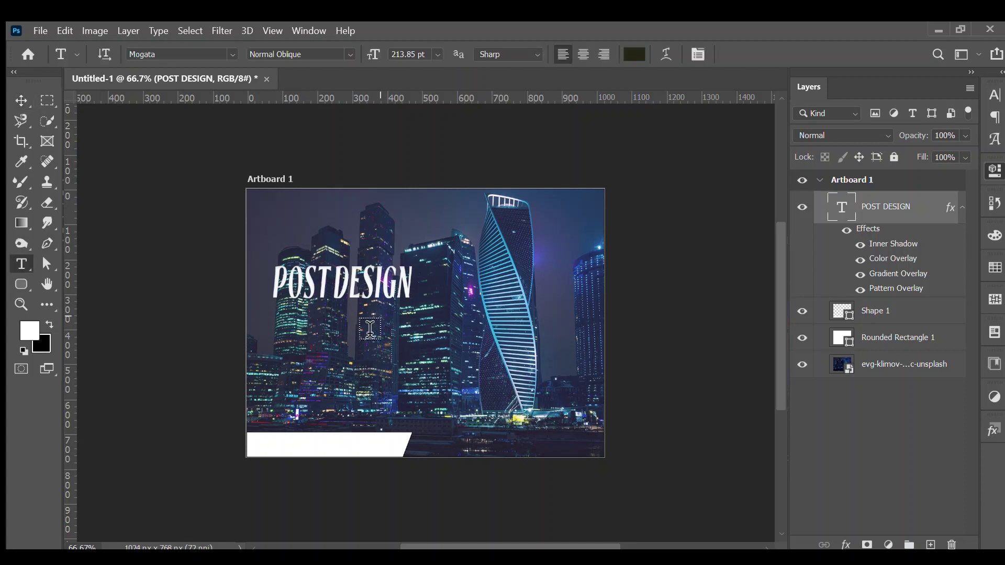
Step: Add a small black 'City life' caption beside the twisted tower, below the title
left_click(348, 346)
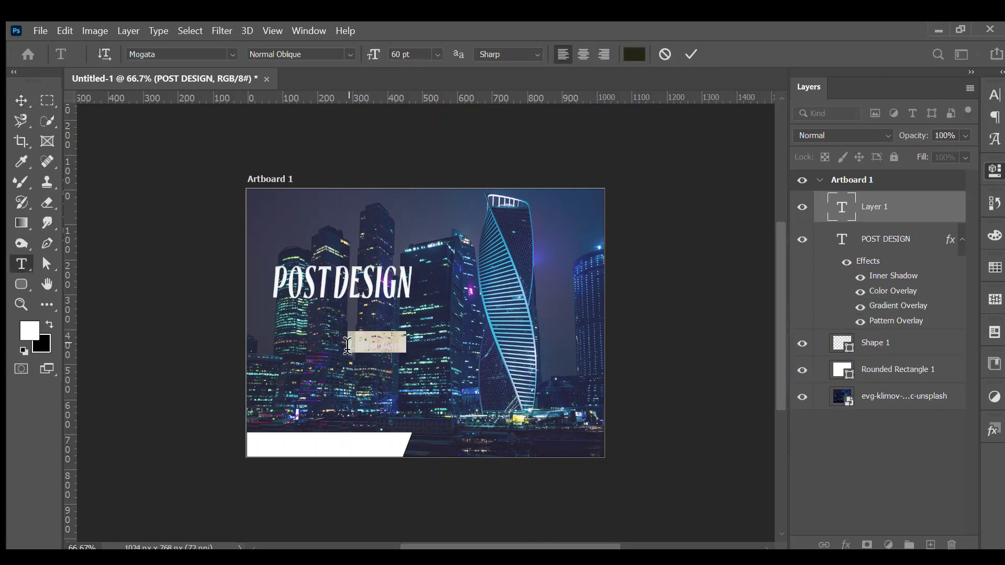
key("BackSpace")
left_click(42, 318)
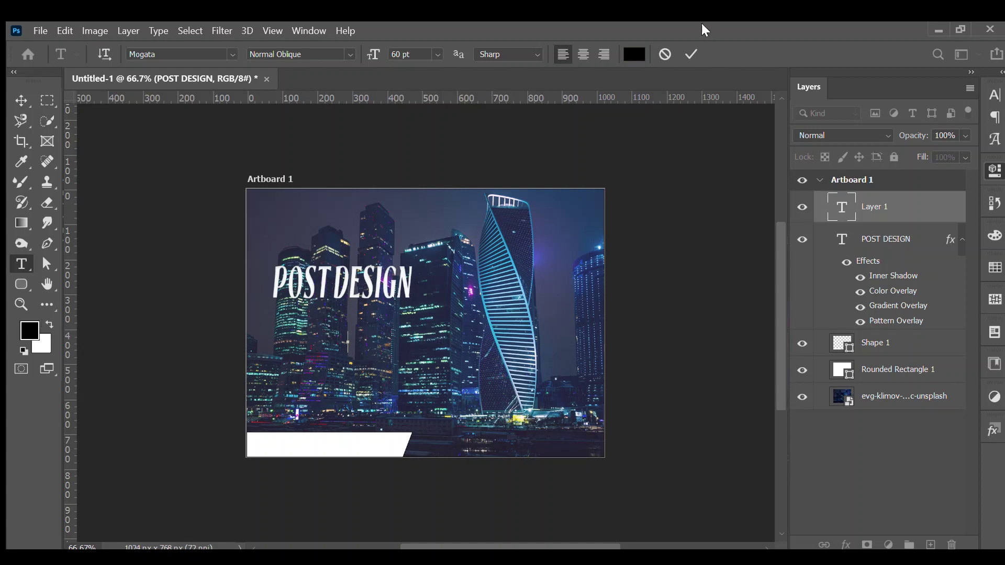
left_click(689, 55)
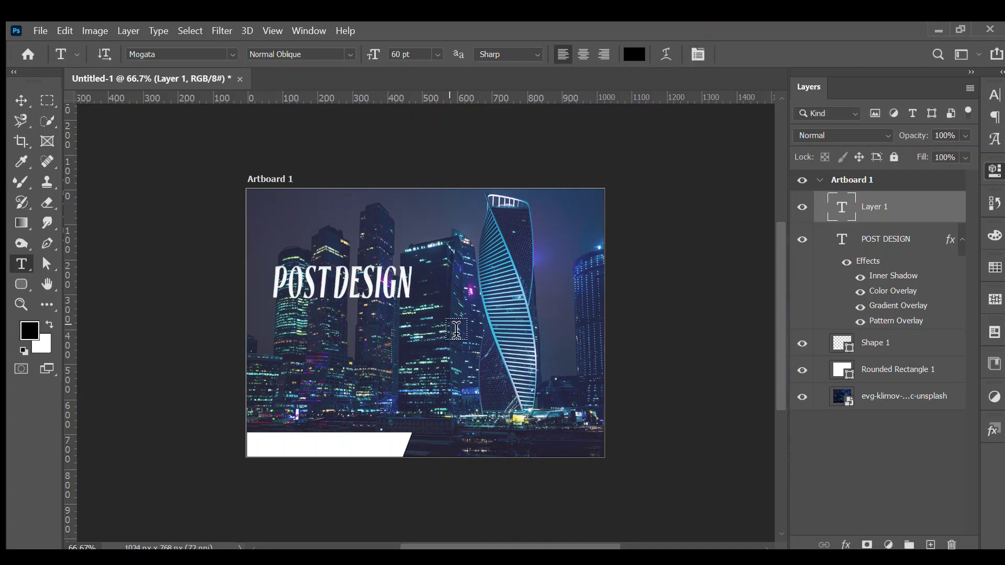
left_click(456, 329)
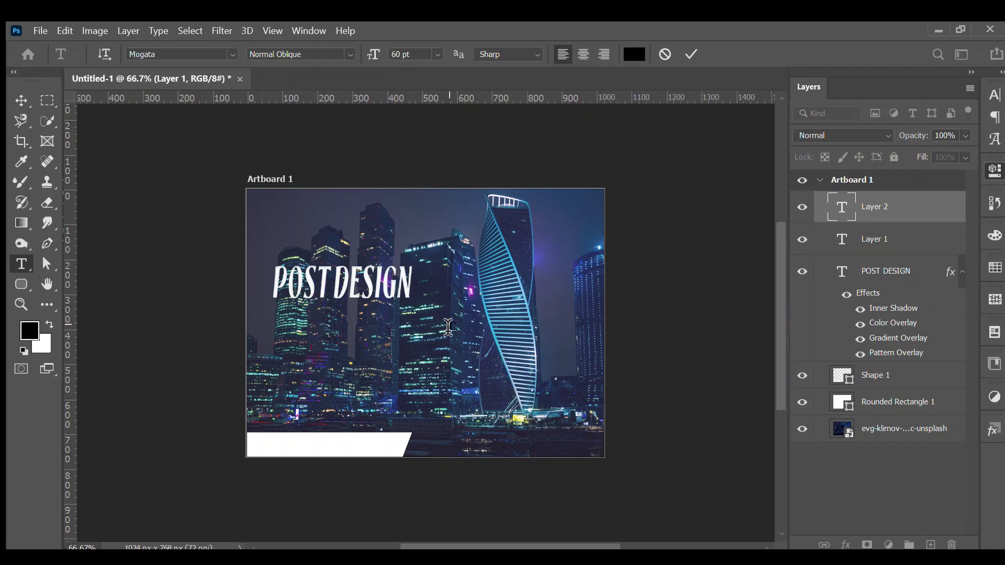
type("it")
type("y Li")
type("fe")
left_click(684, 54)
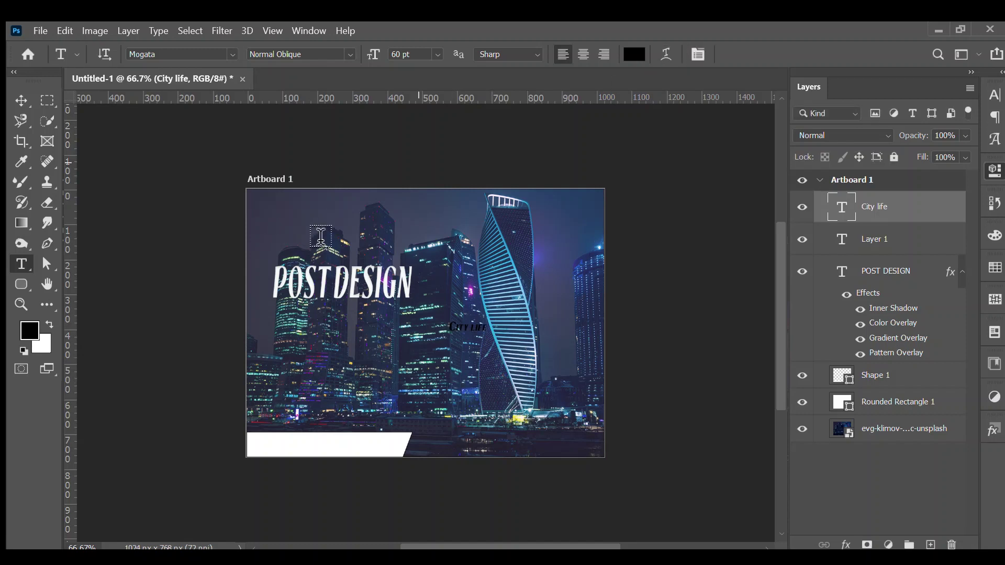
Step: Sample a dark blue and a light grey from the photo for the City life caption
left_click(21, 162)
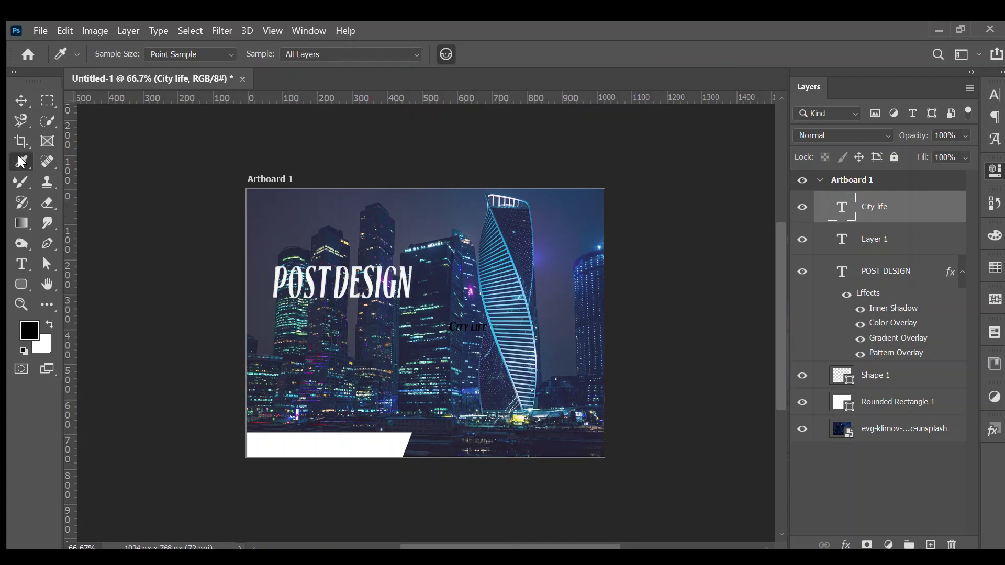
left_click(335, 285)
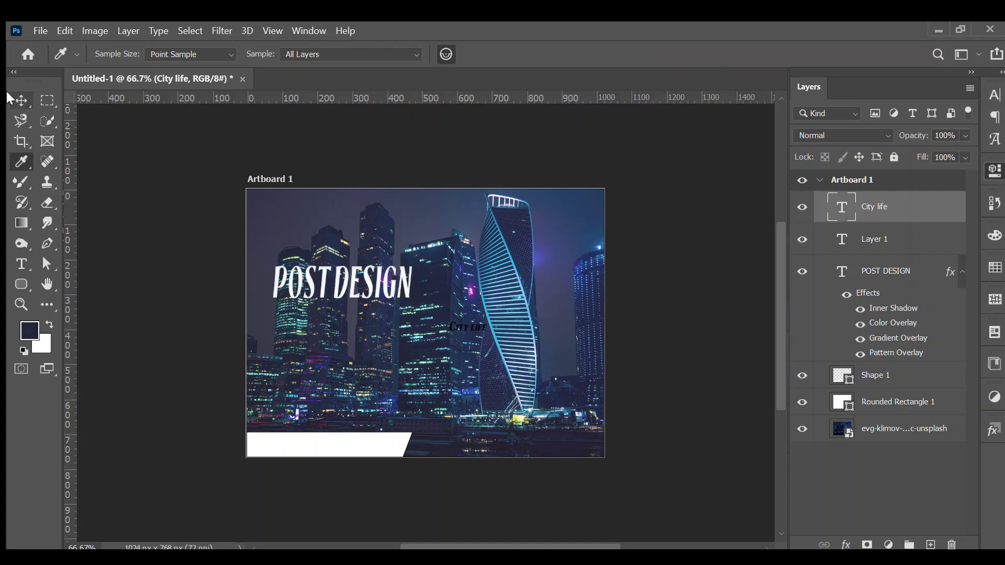
left_click(21, 100)
key("ctrl")
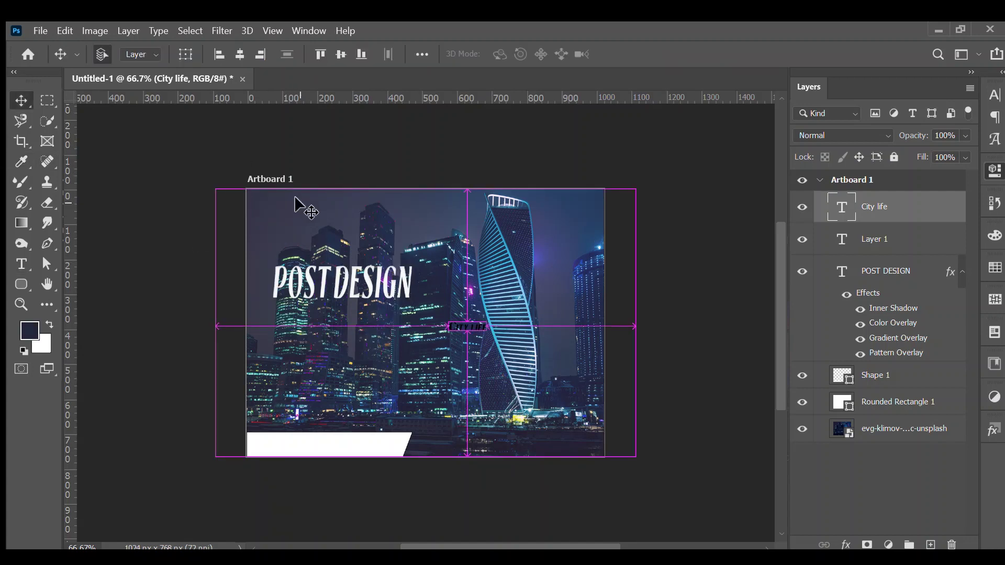
key("ctrl+t")
left_click(21, 162)
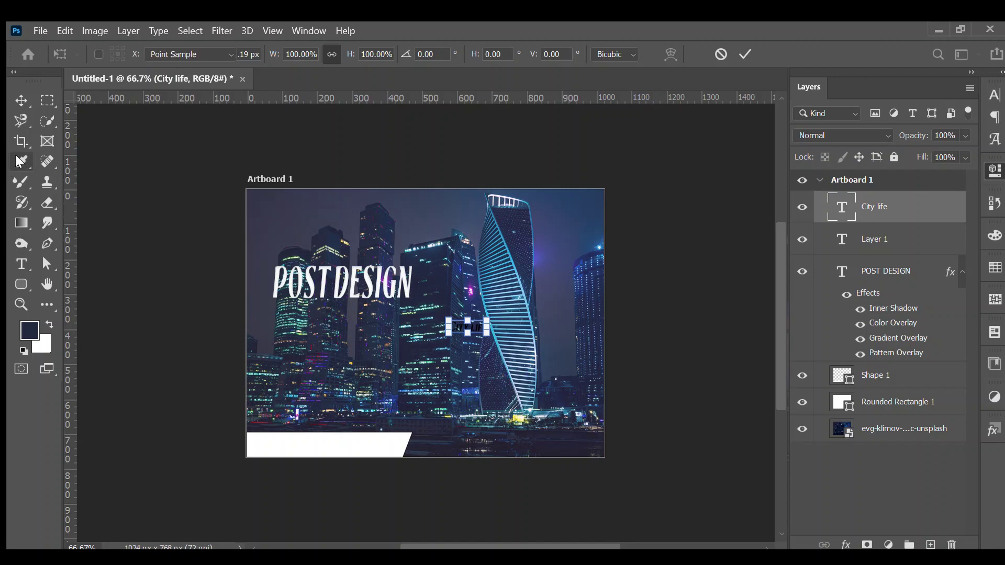
left_click(313, 299)
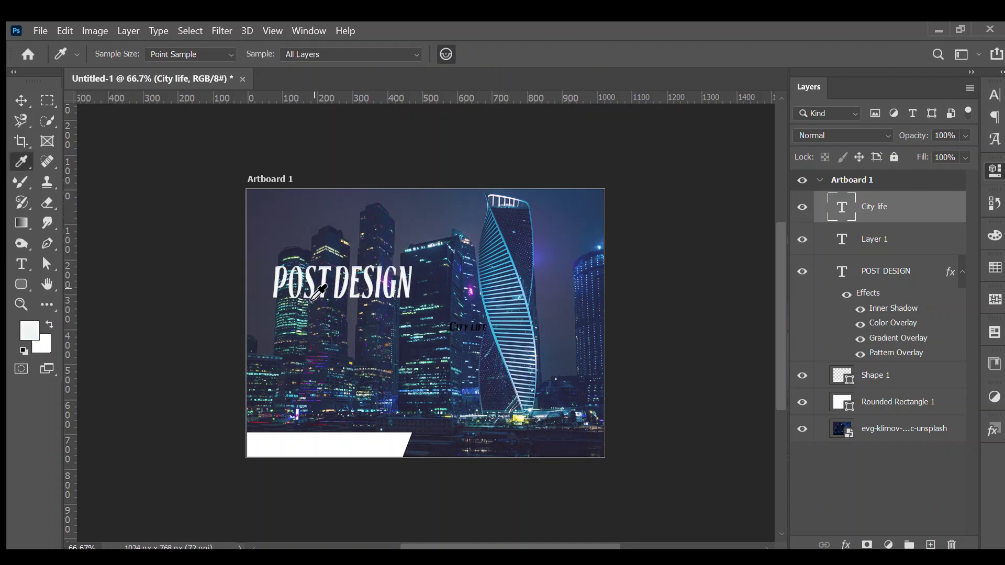
left_click(21, 100)
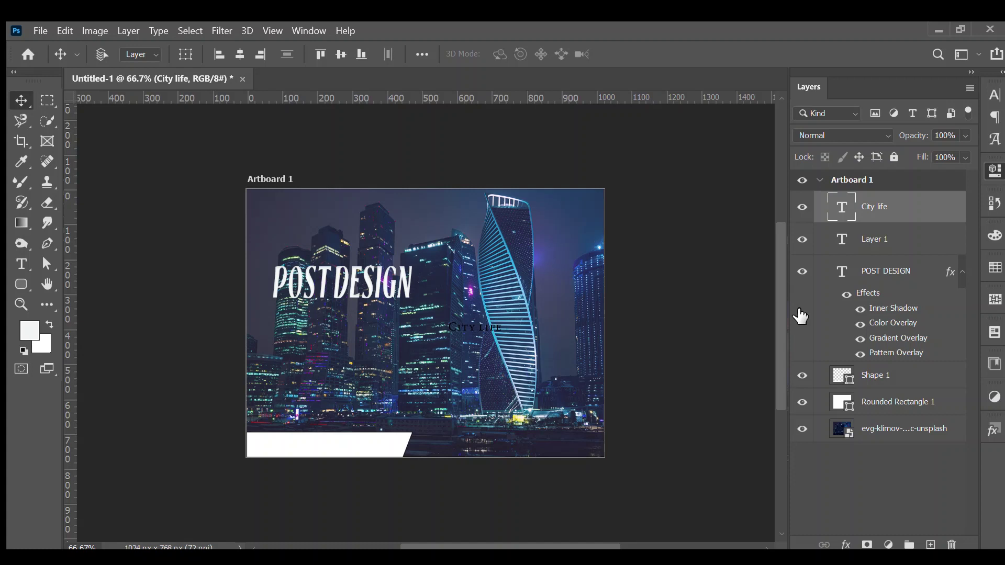
Step: Apply Inner Glow and Color Overlay to City life, briefly hiding then restoring the title
left_click(802, 272)
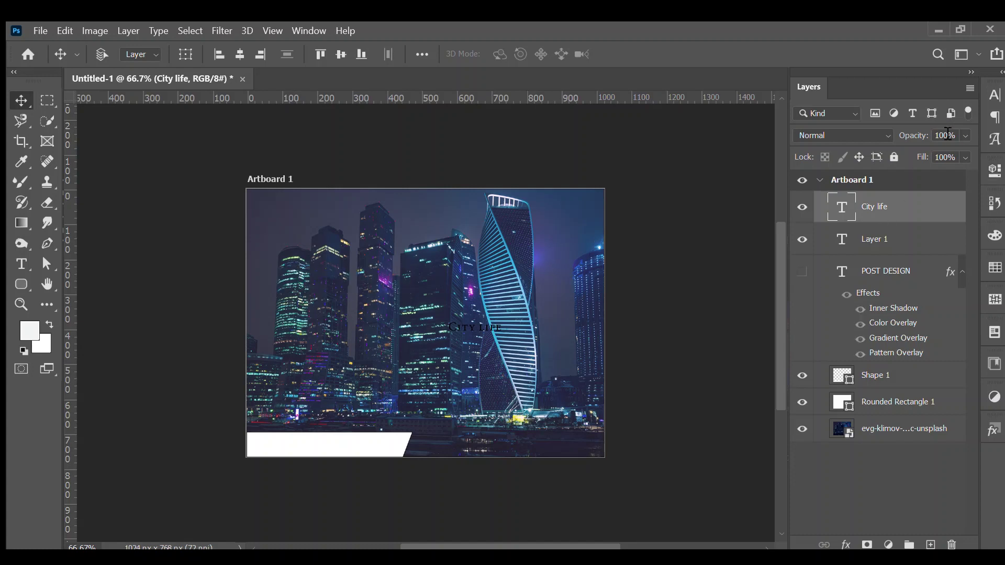
key("ctrl+z")
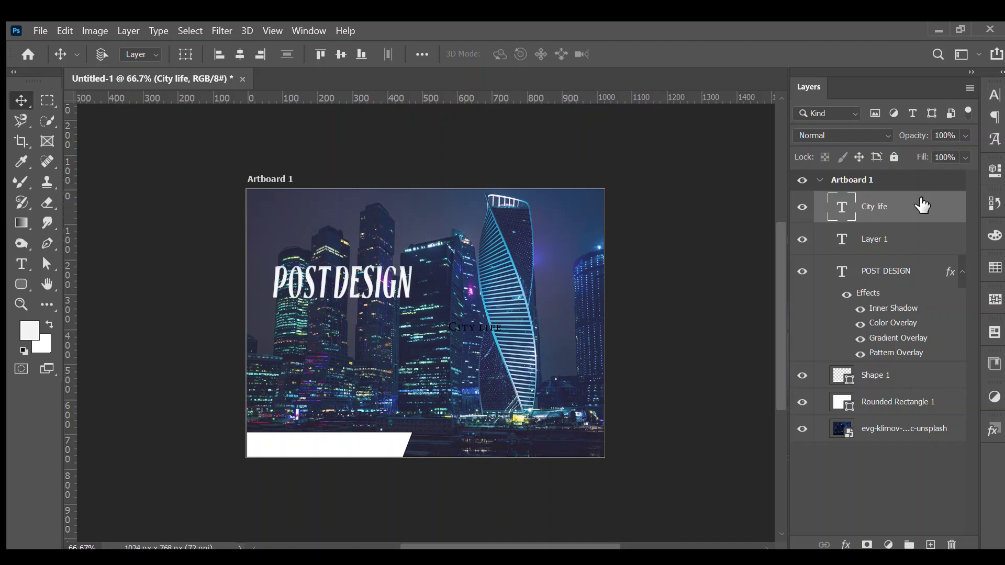
key("h")
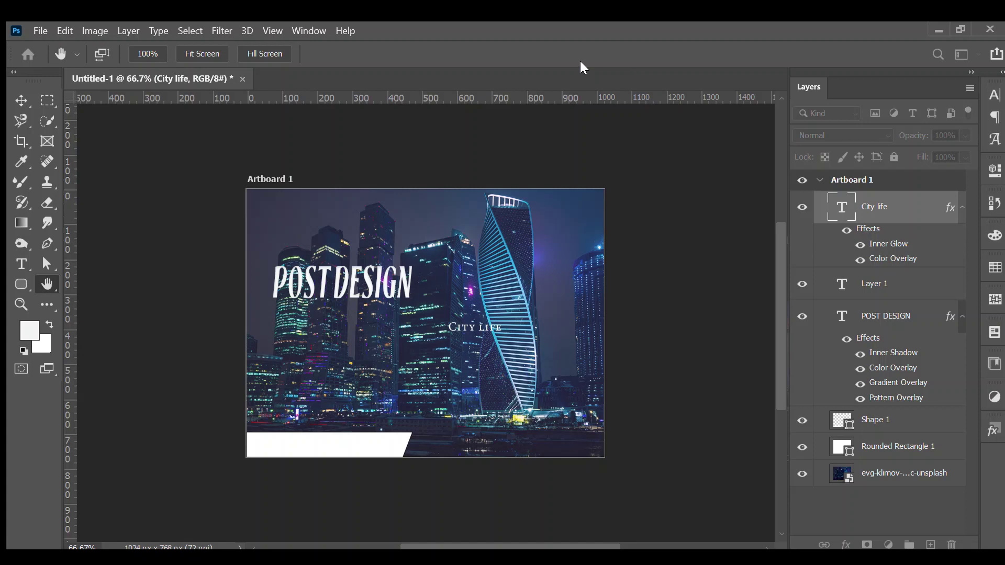
key("v")
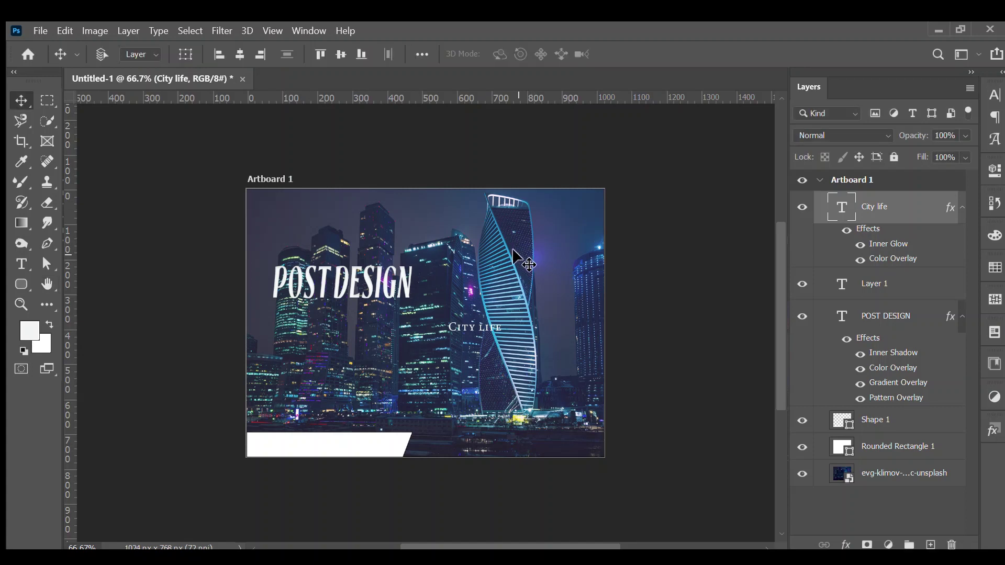
Step: Scale the City life caption up about twofold and place it just below POST DESIGN, left-aligned
left_click(518, 260, "ctrl")
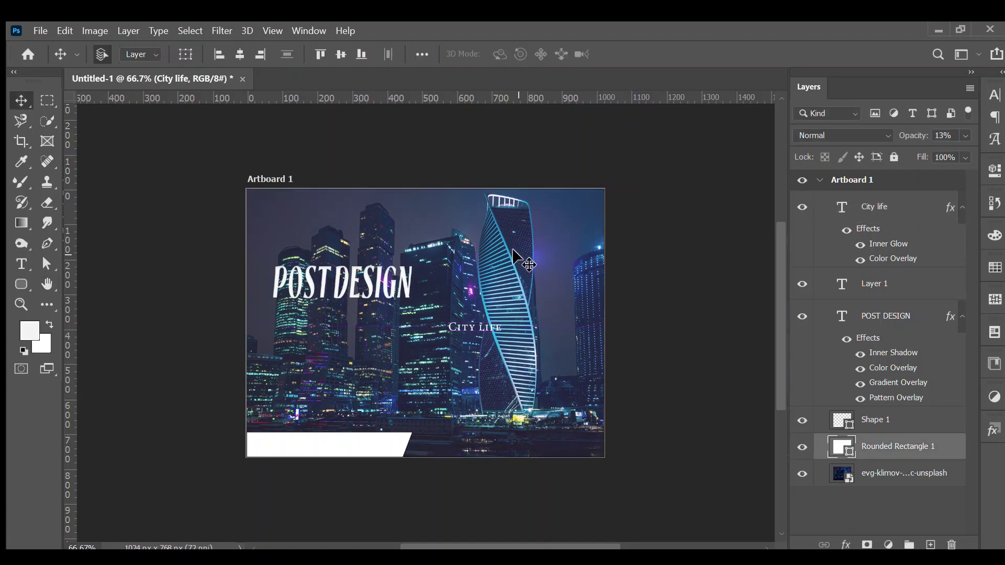
key("ctrl+t")
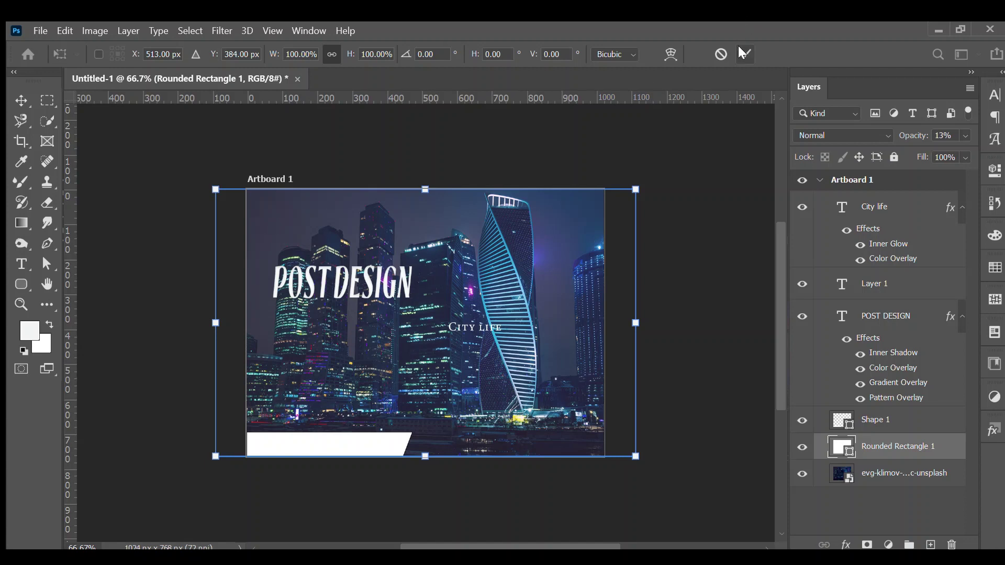
left_click(740, 50)
left_click(866, 212)
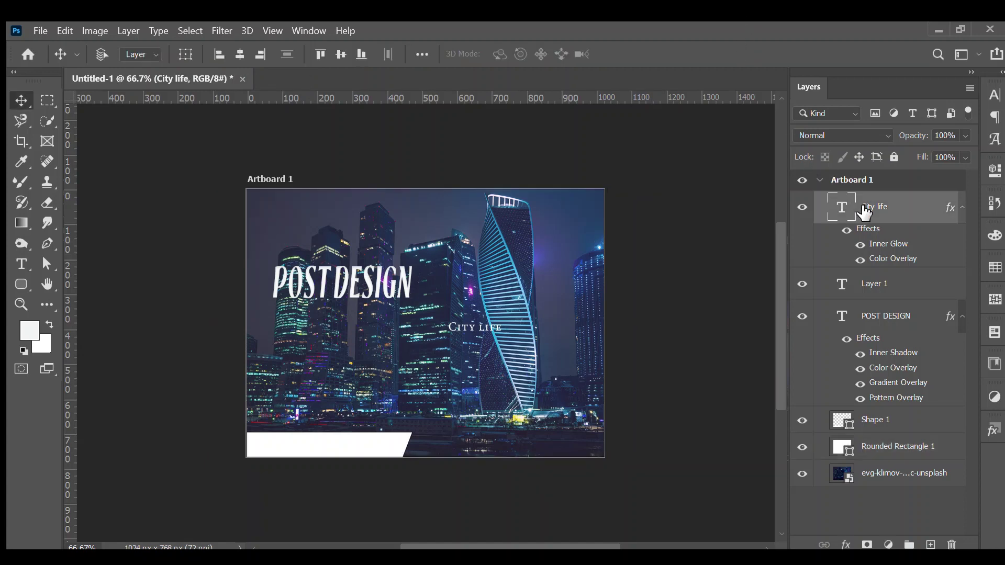
key("ctrl")
key("ctrl+t")
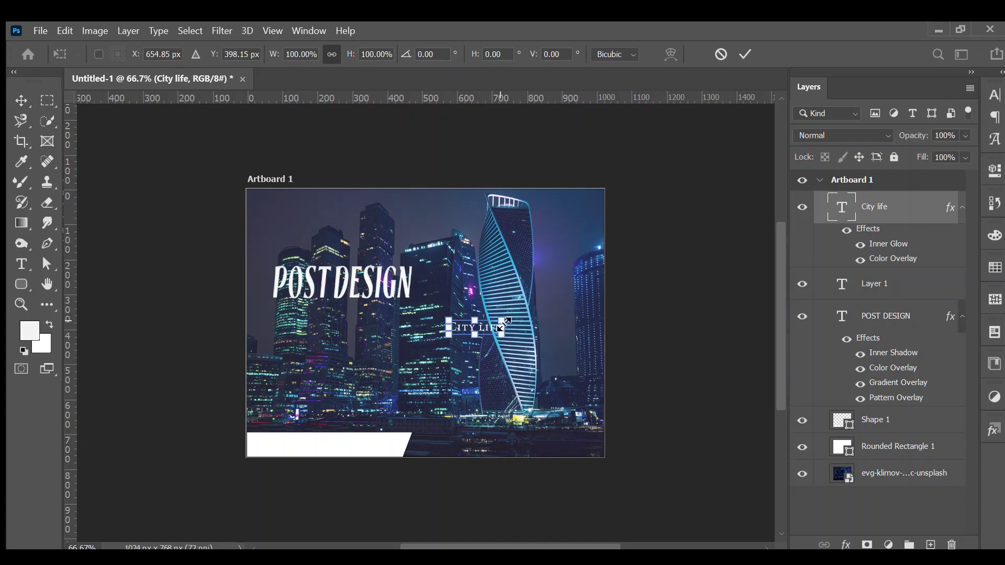
left_click_drag(505, 323, 556, 281)
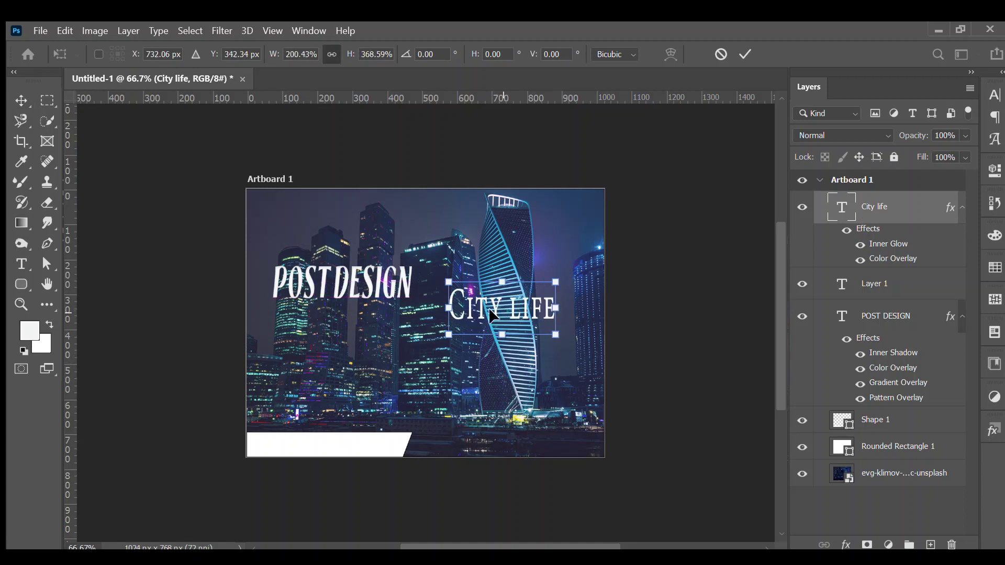
left_click_drag(489, 318, 335, 339)
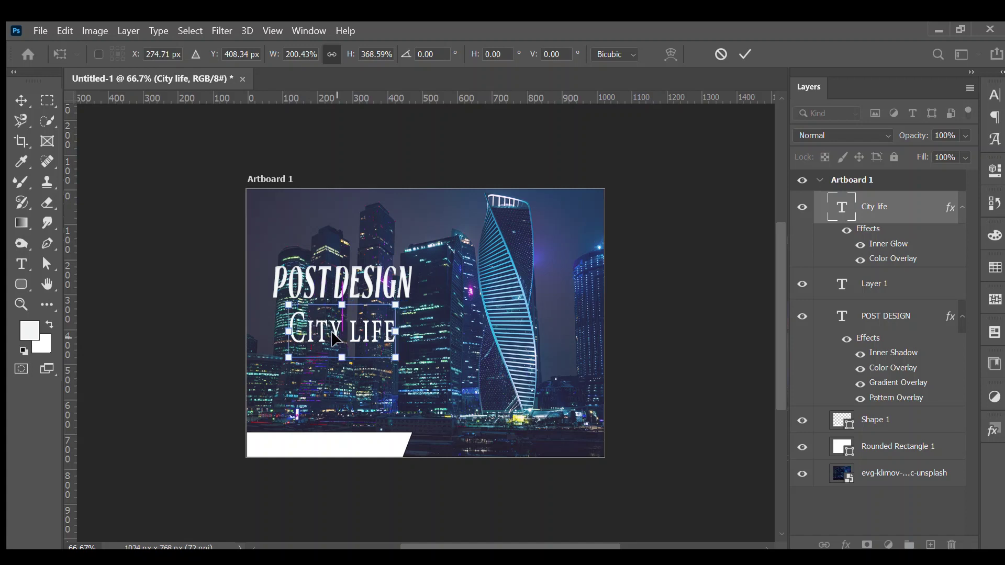
left_click(746, 54)
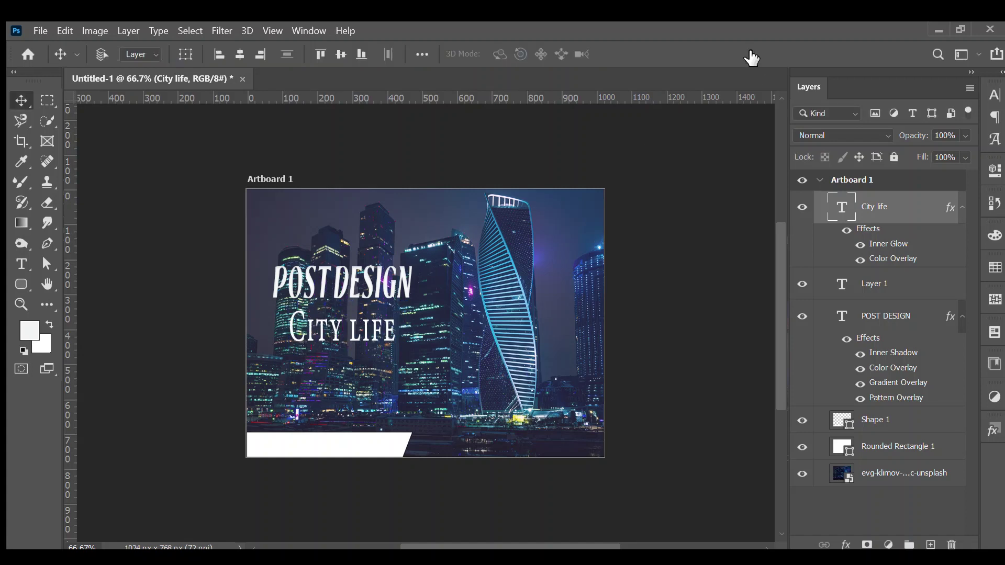
left_click(21, 265)
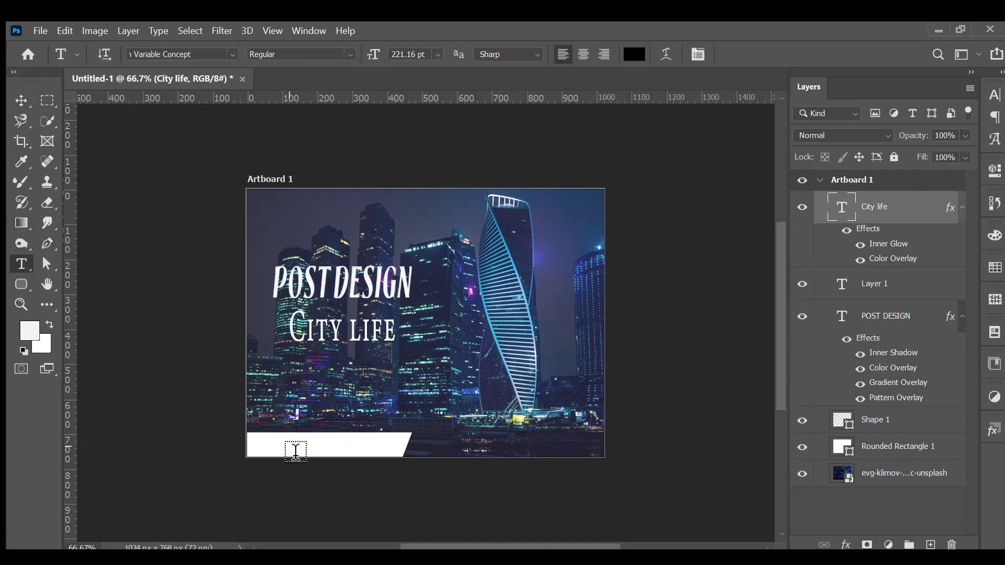
Step: Type 'Tutorial hub' on the white bottom banner and align it with the title's left edge
left_click(289, 448)
key("BackSpace")
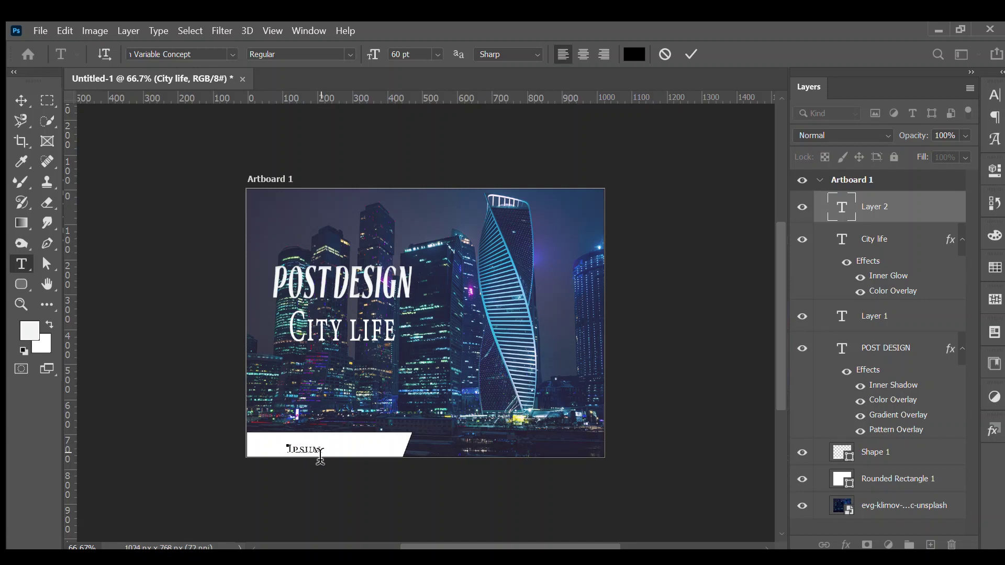
left_click(321, 451)
key("BackSpace")
key("BackSpace")
key("BackSpace")
key("BackSpace")
key("BackSpace")
type("T")
type("u")
type("to")
type("ria")
type("l")
type(" hub")
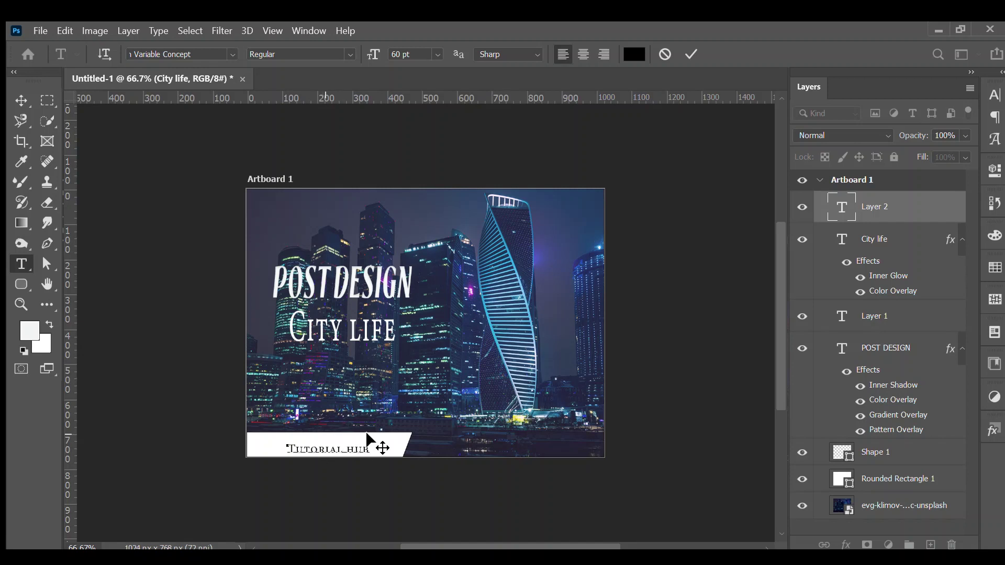
left_click(19, 99)
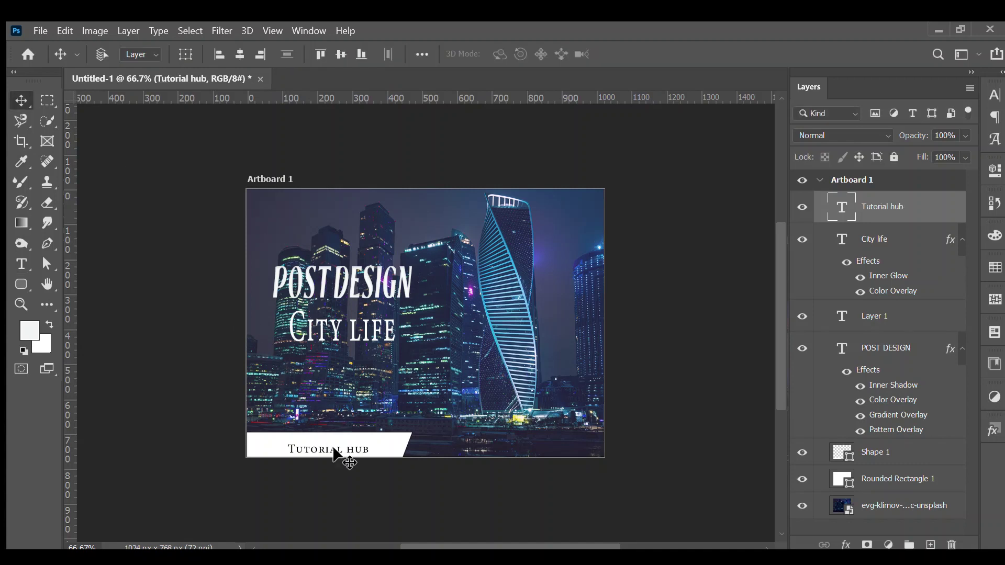
left_click_drag(335, 454, 306, 447)
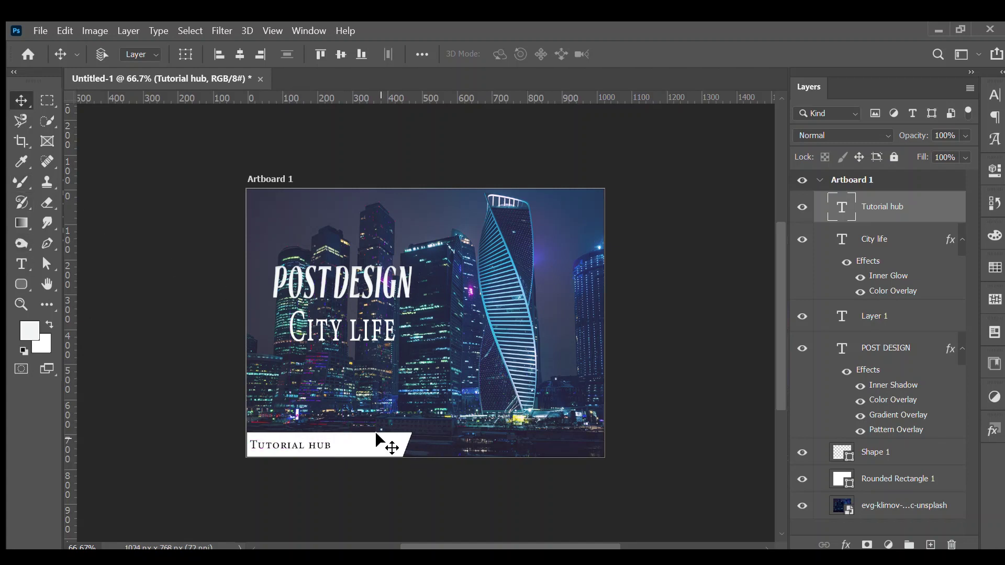
left_click_drag(322, 445, 349, 446)
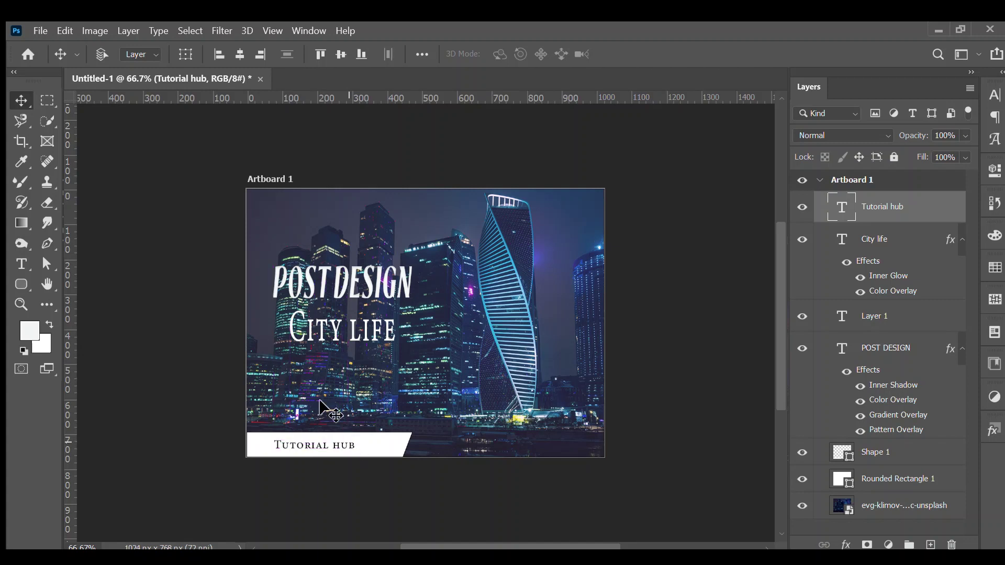
Step: Draw a dark navy rectangle bar spanning the full top edge of the artboard
left_click(21, 284)
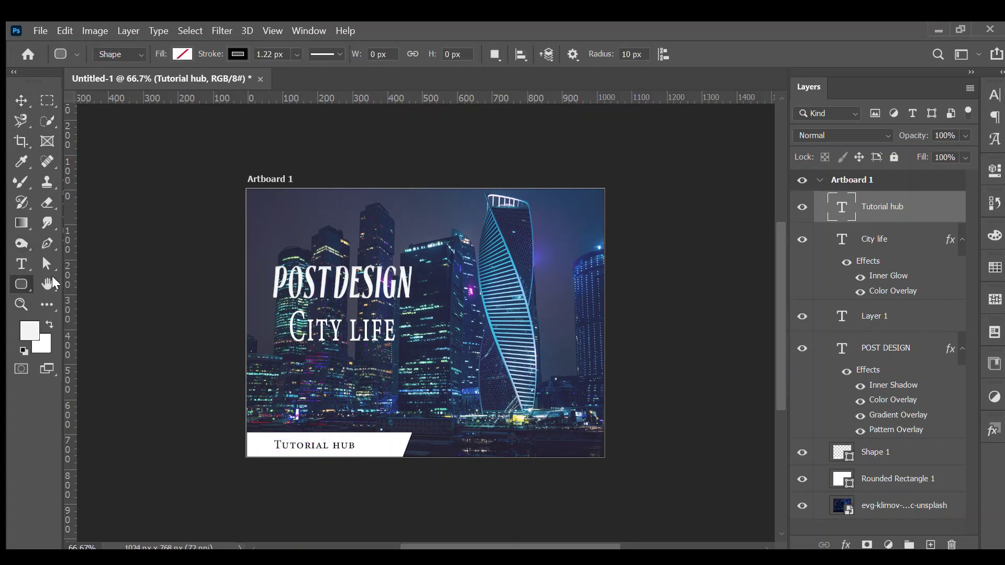
key("shift+u")
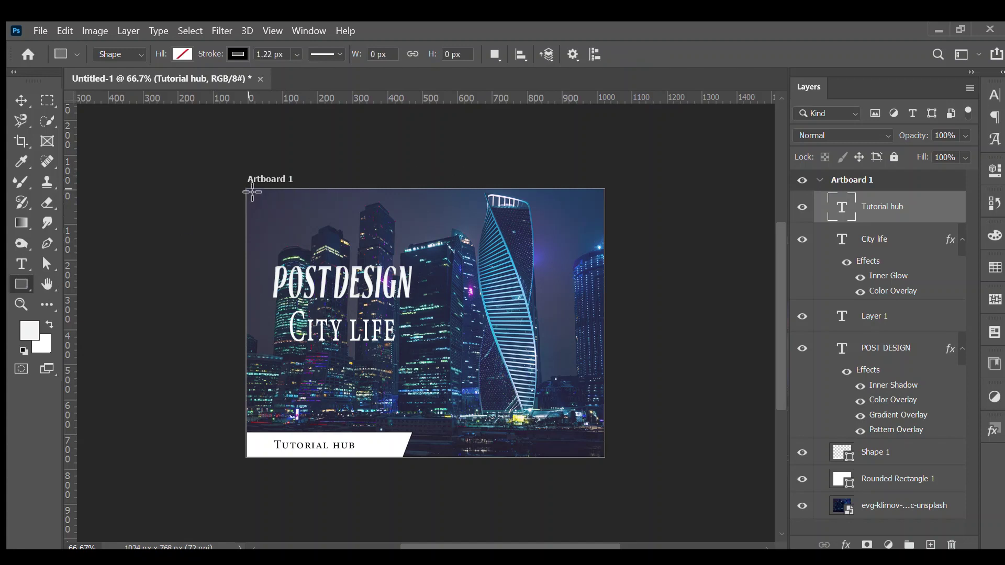
left_click_drag(252, 192, 610, 225)
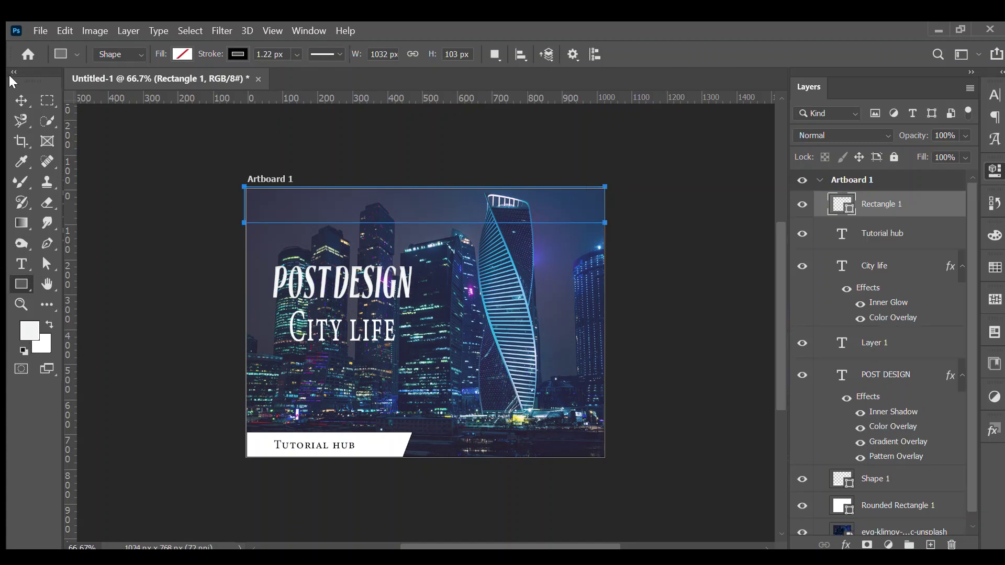
left_click(21, 100)
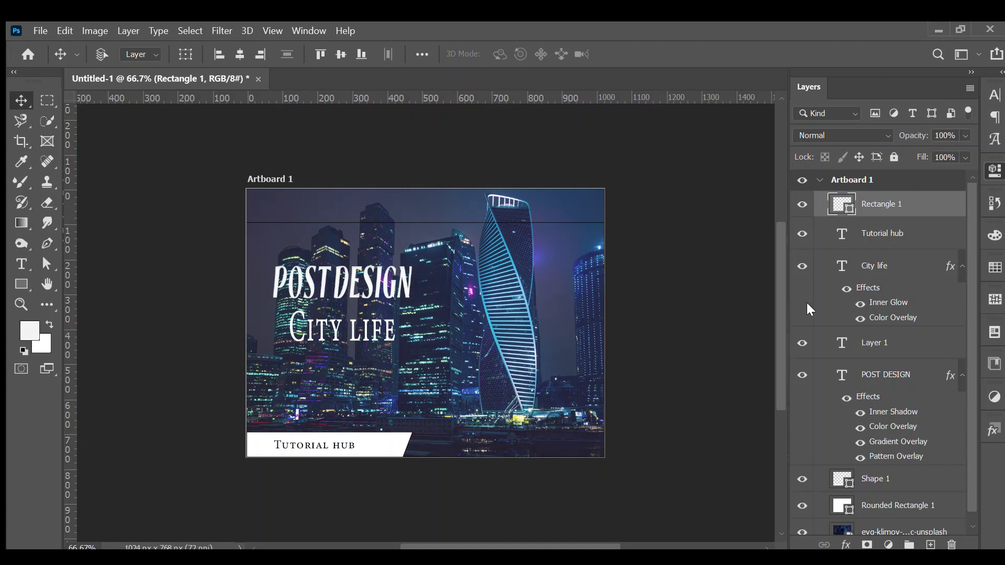
key("Return")
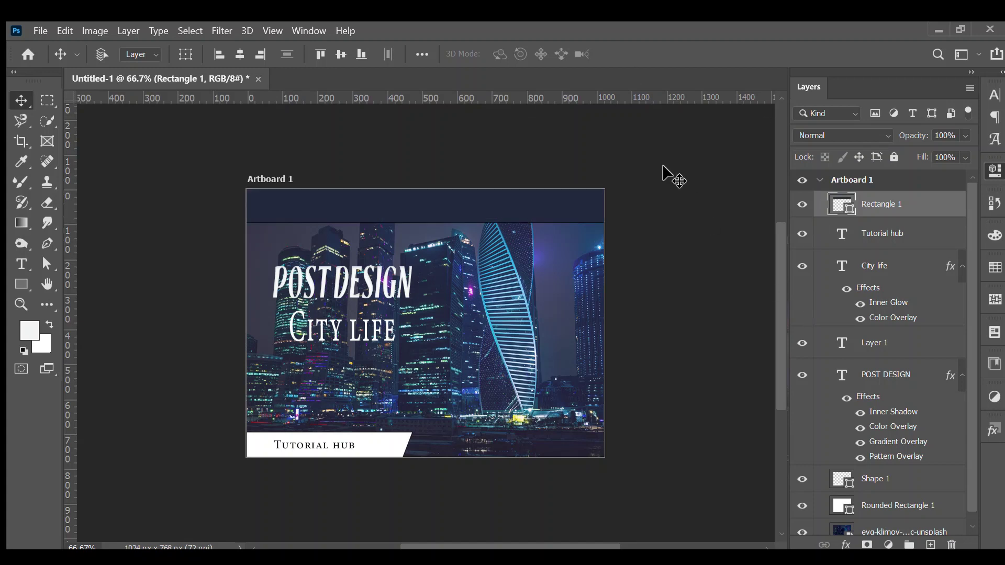
key("shift+v")
left_click(459, 186)
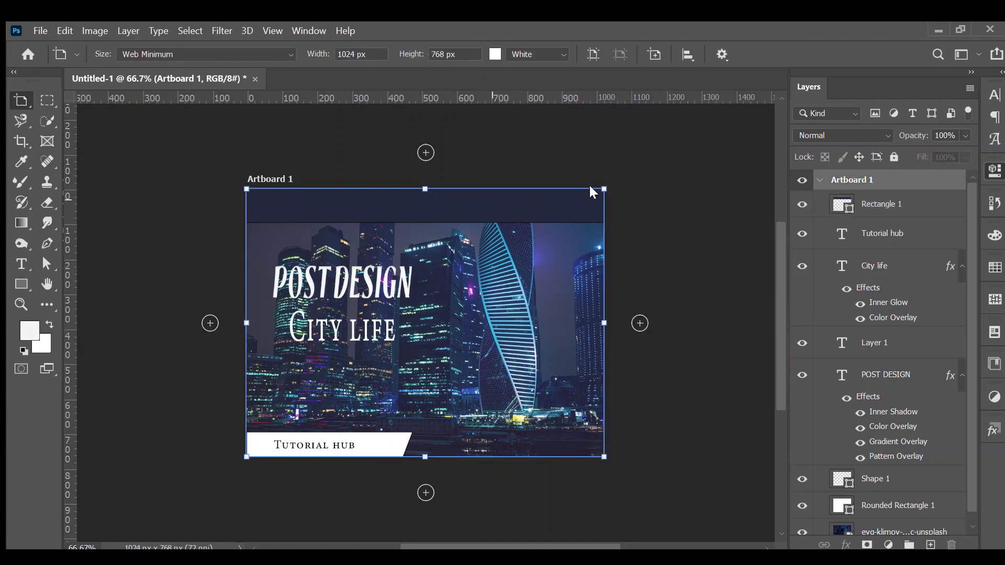
key("v")
left_click_drag(613, 275, 456, 364)
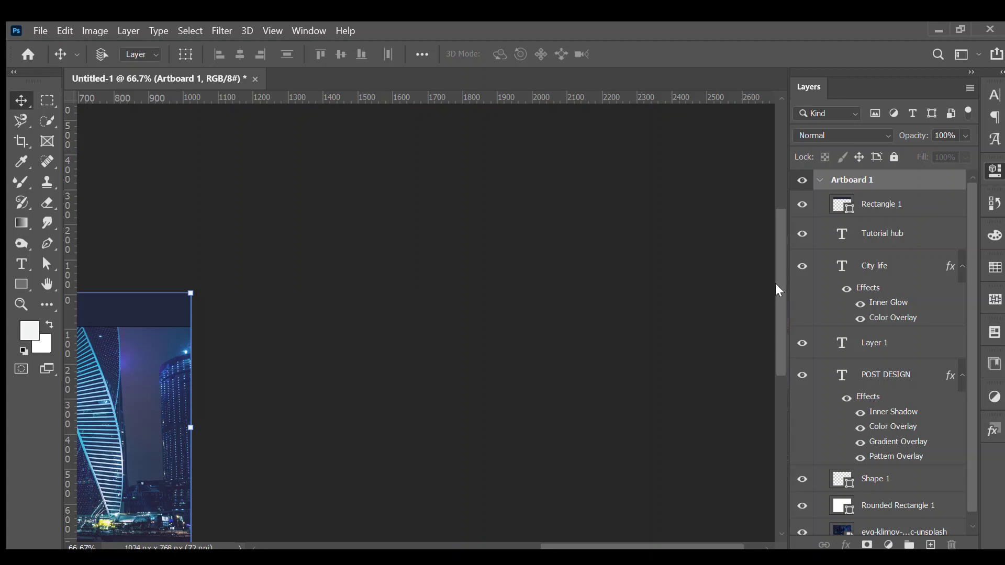
left_click_drag(780, 285, 785, 337)
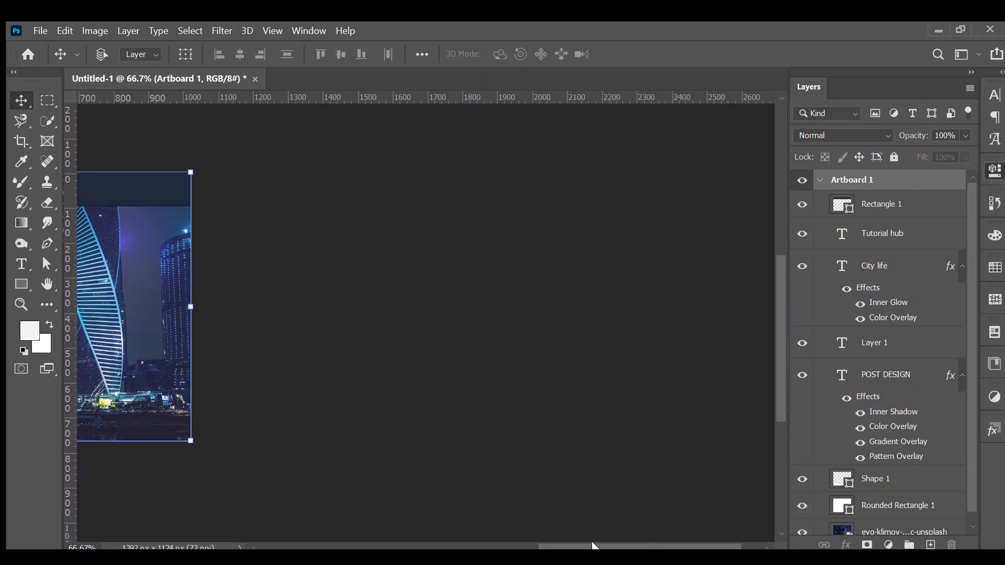
left_click_drag(596, 546, 496, 539)
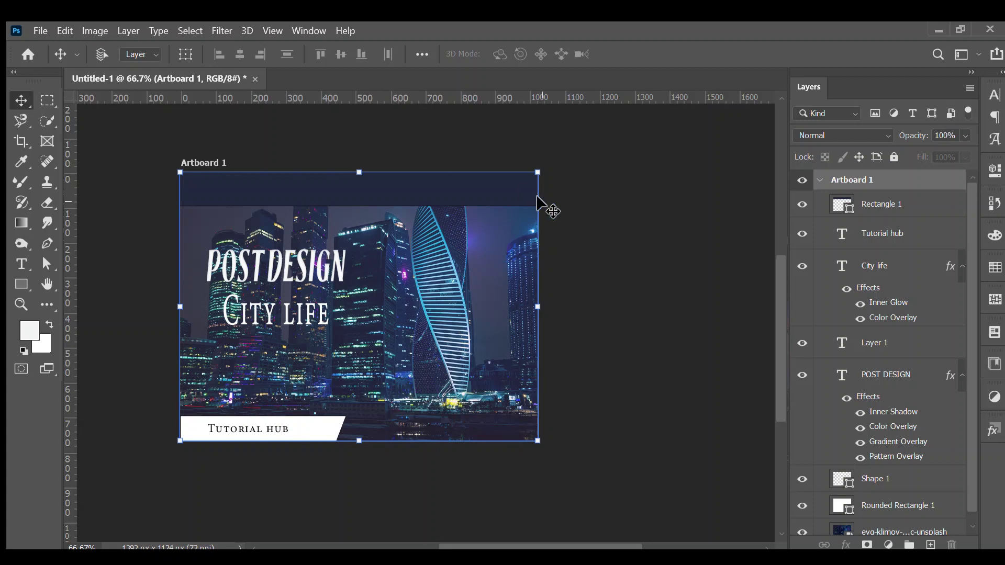
Step: Select all layers from Rectangle 1 down to Rounded Rectangle 1 in the Layers panel
left_click(946, 521, "shift")
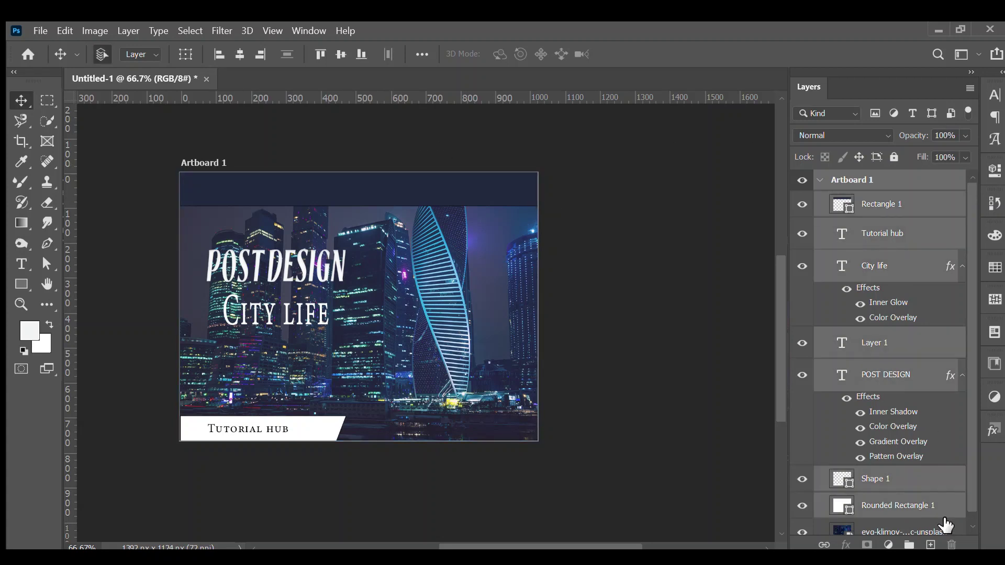